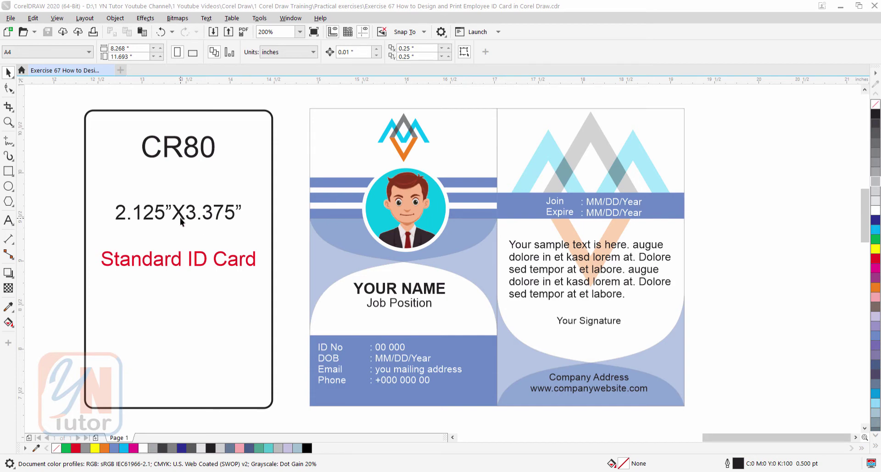
# Keep inches as the document's drawing unit.
pyautogui.scroll(-1, 196, 175)
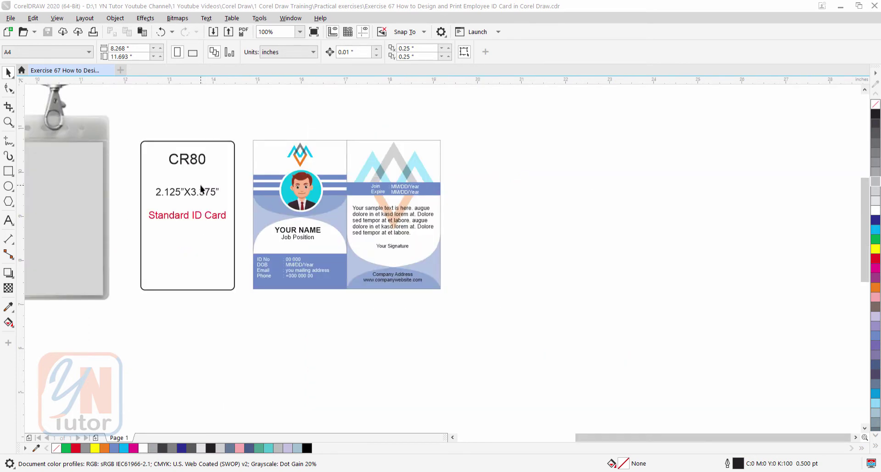
pyautogui.hscroll(-5, 301, 187)
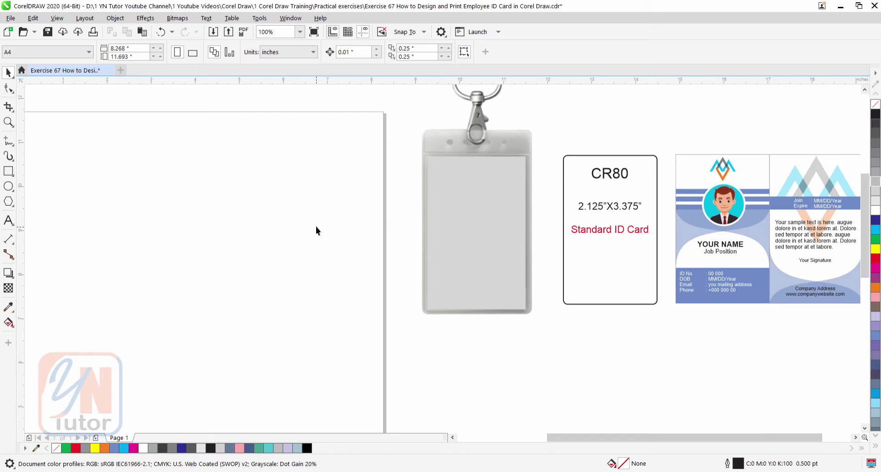
pyautogui.click(297, 52)
pyautogui.click(286, 67)
# Draw a rectangle on the page and size it to 2.125 x 3.375 inches.
pyautogui.click(8, 171)
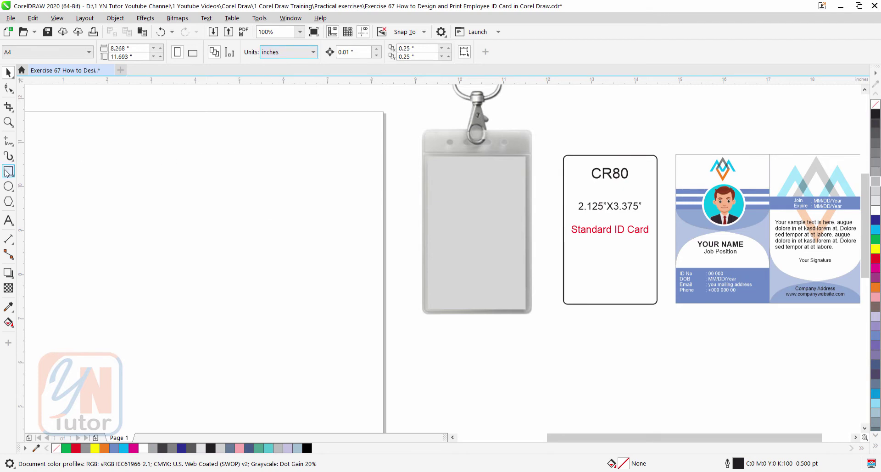
pyautogui.moveTo(211, 149); pyautogui.dragTo(314, 299)
pyautogui.press('space')
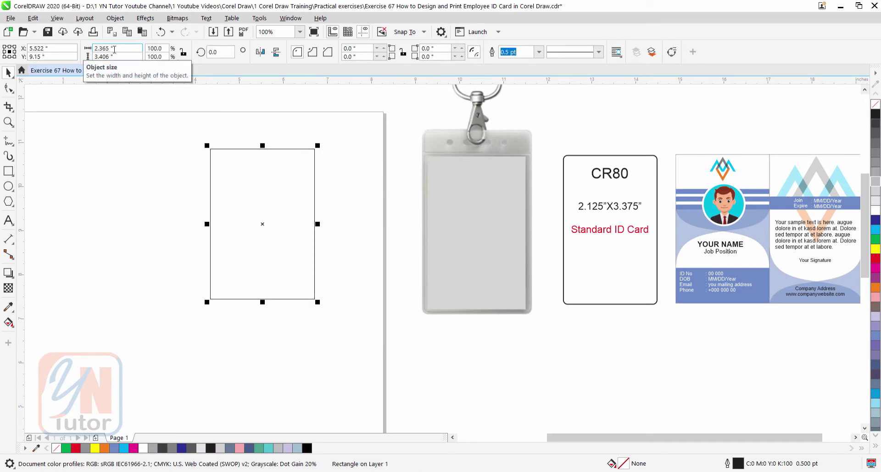
pyautogui.doubleClick(114, 49)
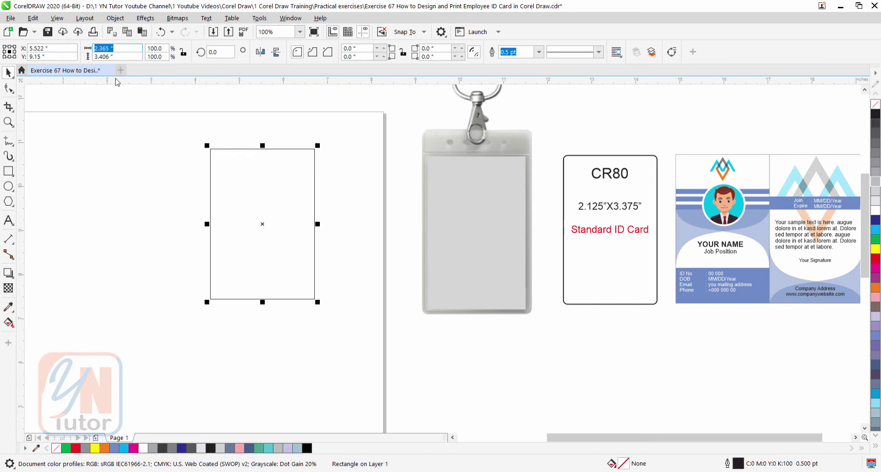
pyautogui.write('2.125')
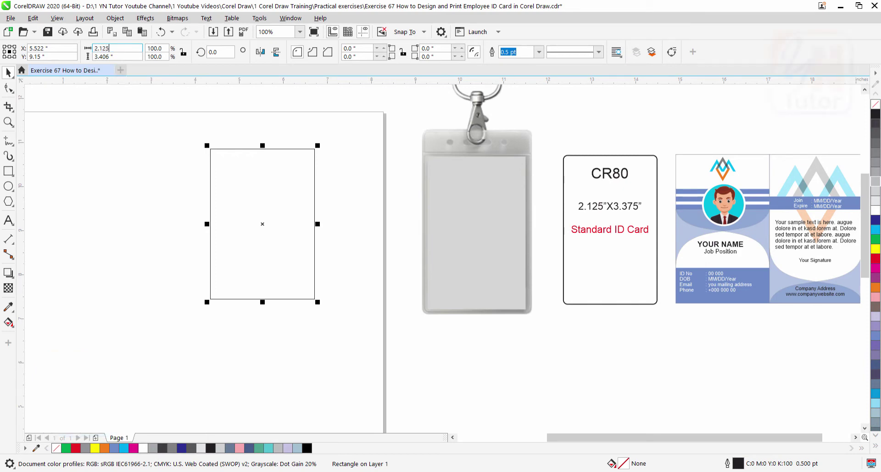
pyautogui.press('Tab')
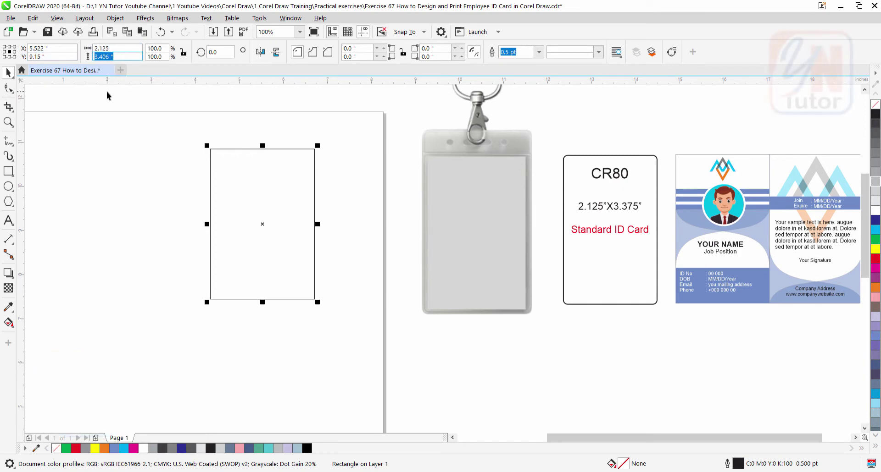
pyautogui.write('3.375')
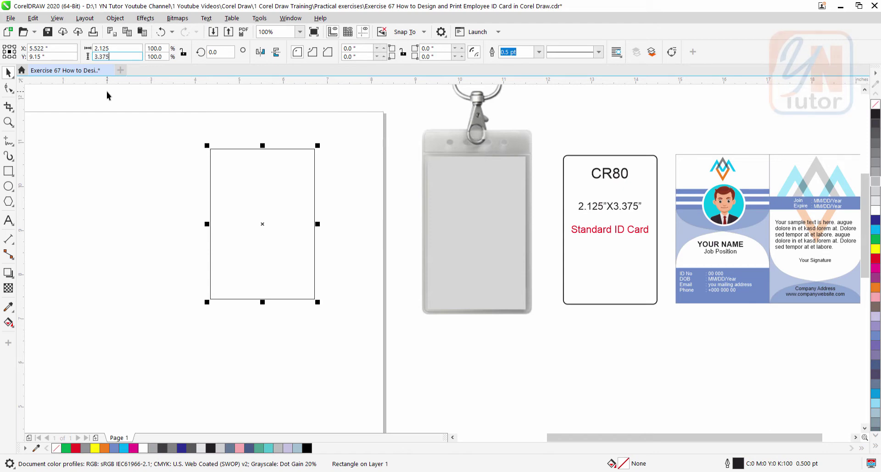
pyautogui.press('Return')
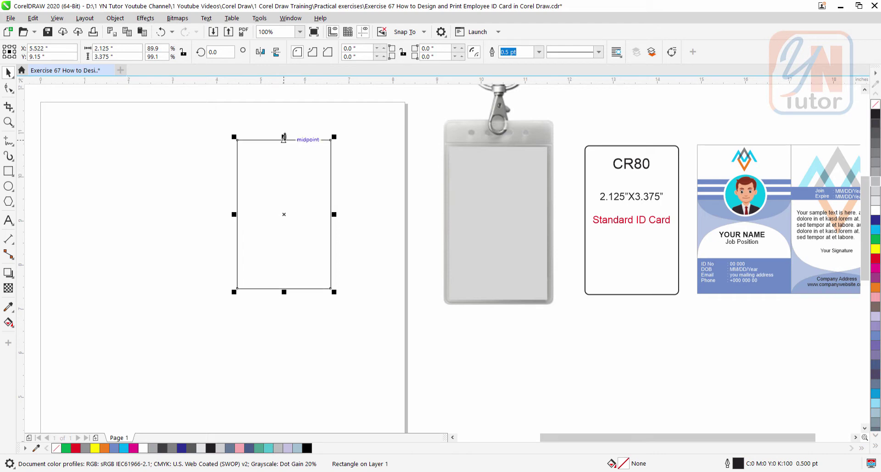
# Duplicate a short bottom strip, fill it C60 M40 Y0 K0 blue without outline, and mirror a taller copy above.
pyautogui.moveTo(284, 136); pyautogui.dragTo(266, 256)
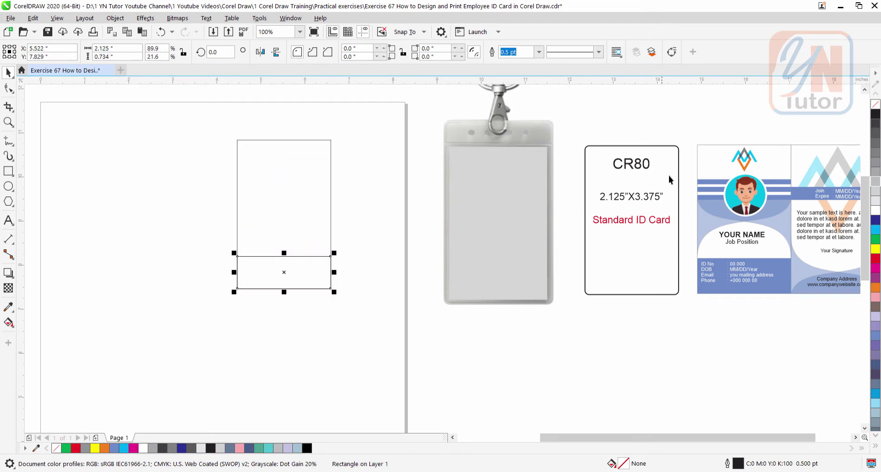
pyautogui.rightClick(875, 109)
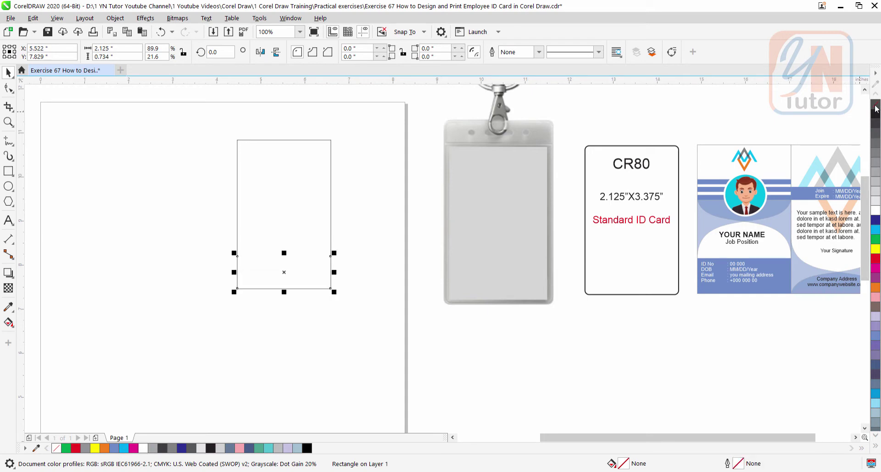
pyautogui.click(876, 341)
pyautogui.moveTo(284, 253); pyautogui.dragTo(284, 249)
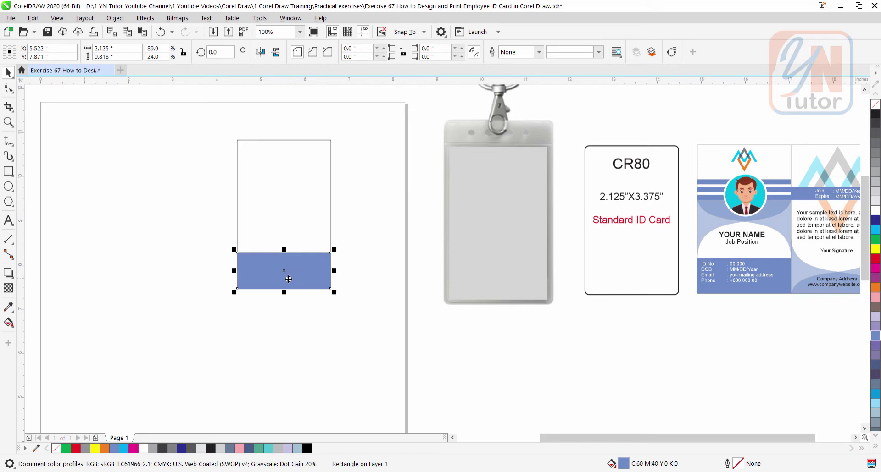
pyautogui.moveTo(283, 290); pyautogui.dragTo(291, 195)
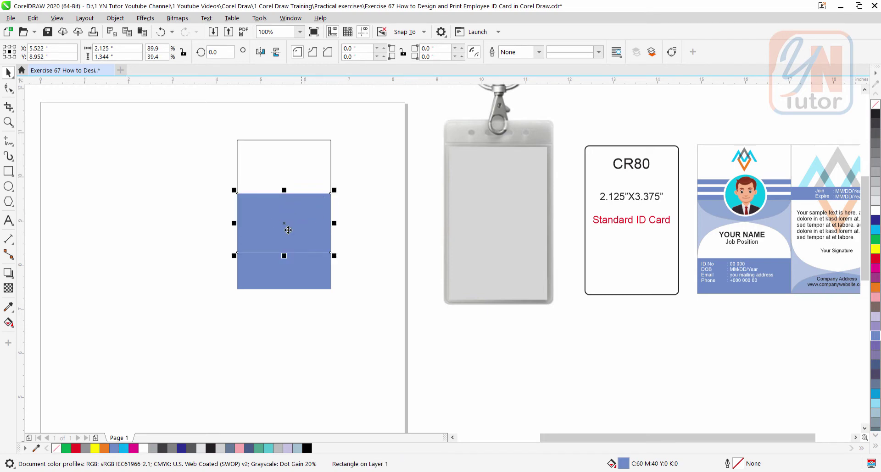
# Convert the upper blue block to curves, remove a corner node, and bend its diagonal into an S-wave.
pyautogui.rightClick(277, 216)
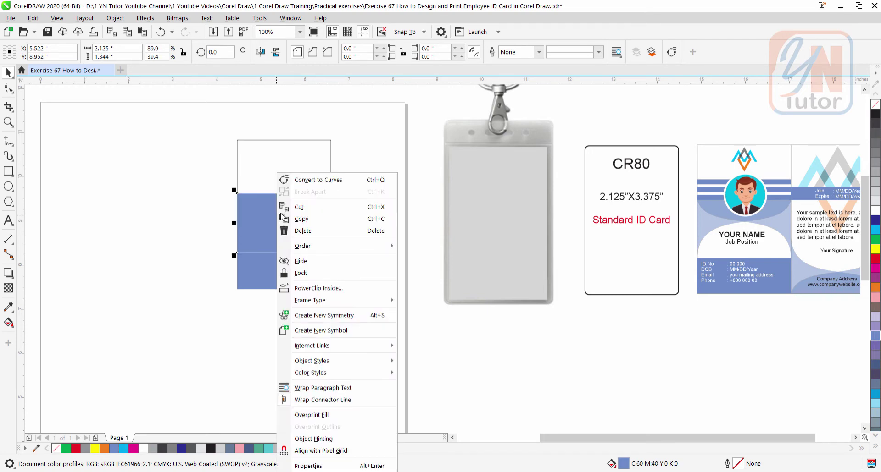
pyautogui.click(316, 181)
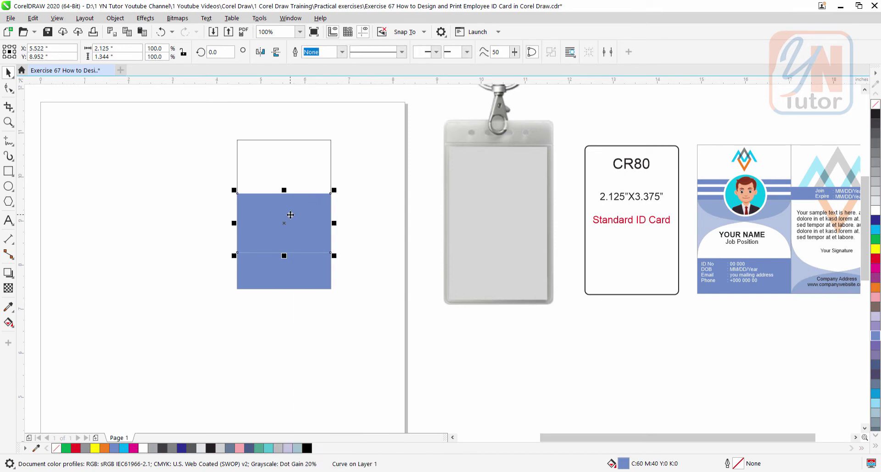
pyautogui.click(8, 88)
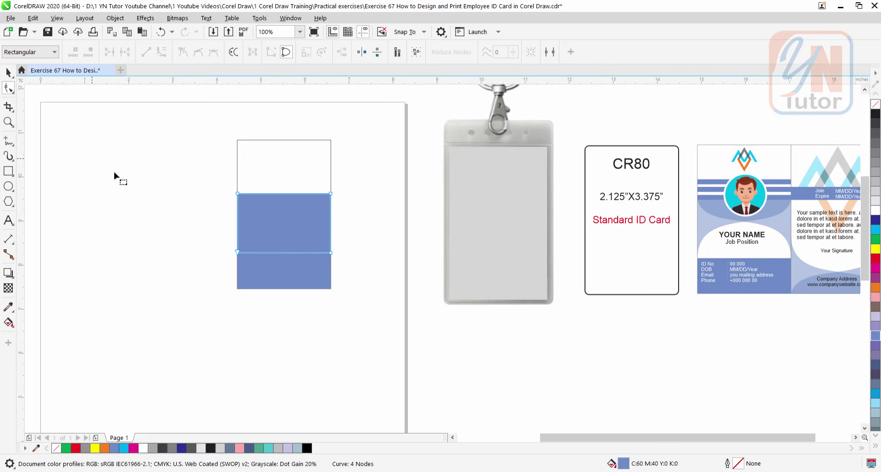
pyautogui.doubleClick(330, 253)
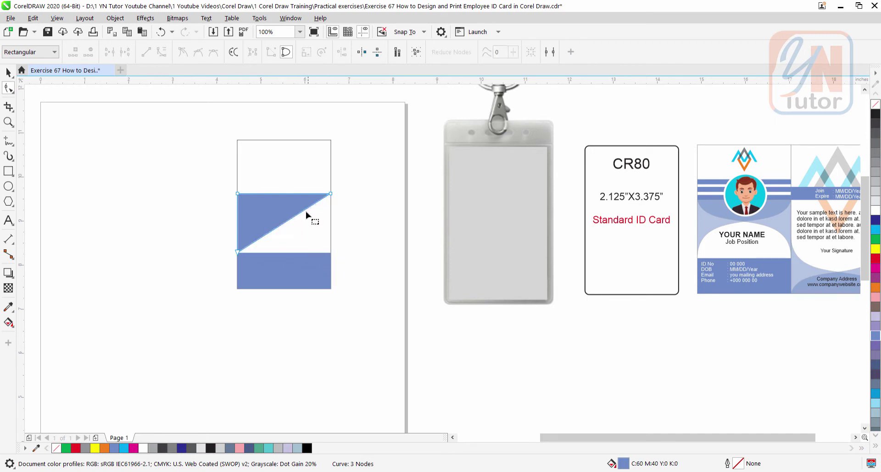
pyautogui.click(284, 222)
pyautogui.click(162, 53)
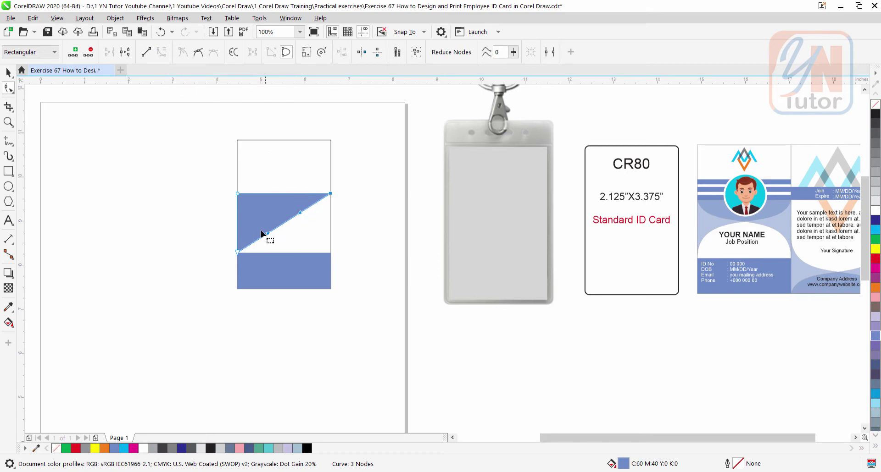
pyautogui.moveTo(299, 213); pyautogui.dragTo(331, 238)
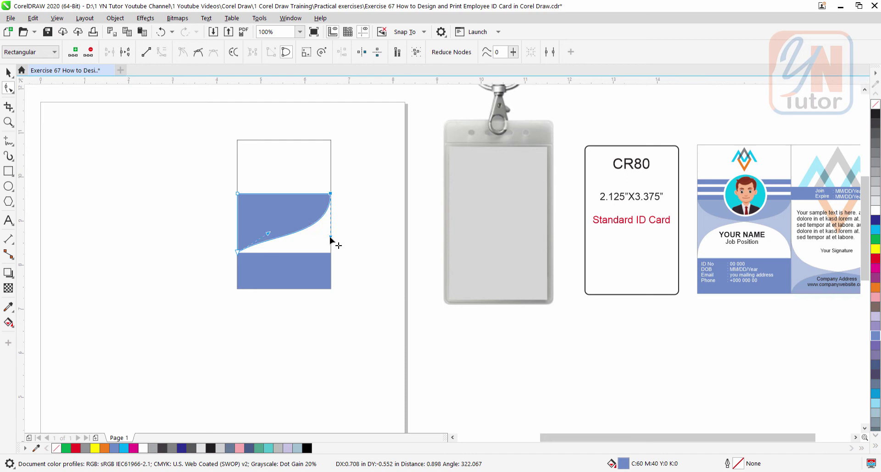
pyautogui.moveTo(269, 234); pyautogui.dragTo(240, 200)
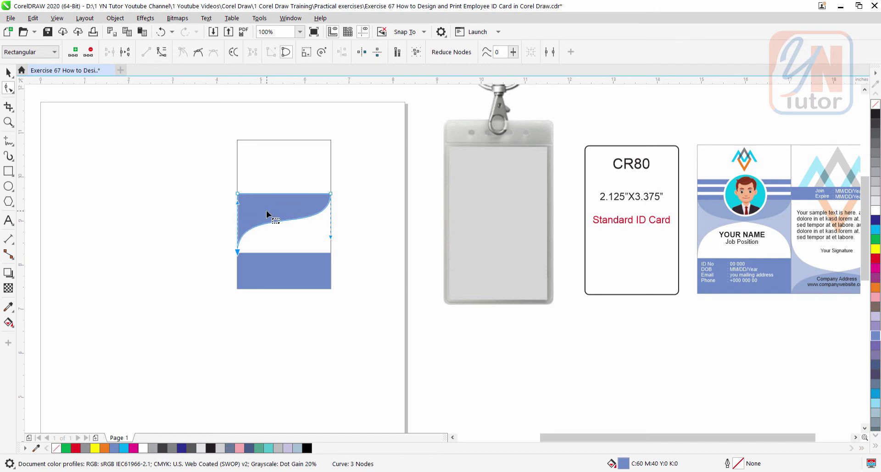
pyautogui.click(8, 72)
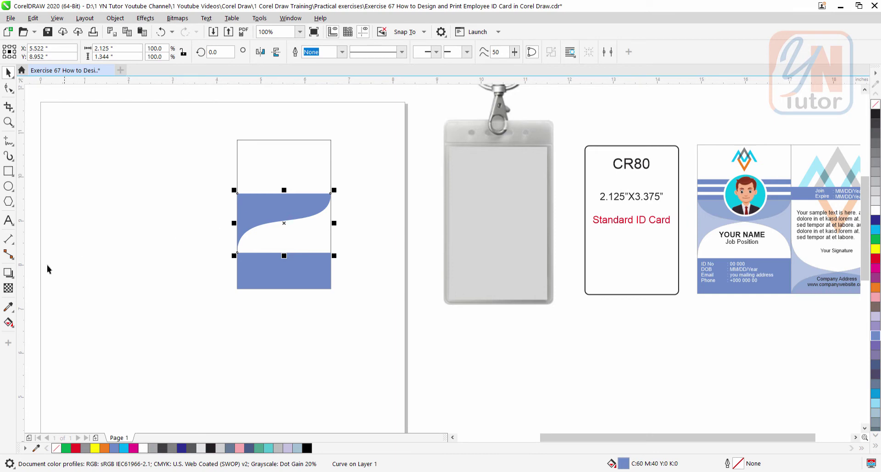
# Give the wave shape a 50 uniform transparency and mirror it horizontally.
pyautogui.click(8, 288)
pyautogui.click(24, 51)
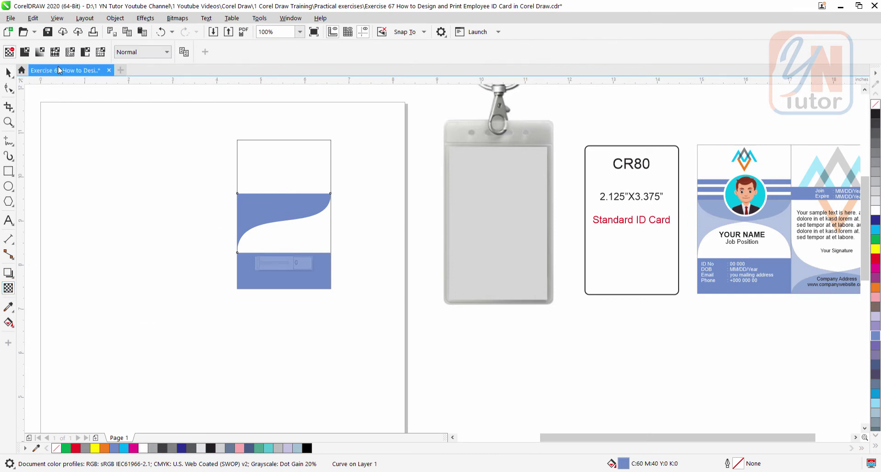
pyautogui.click(25, 54)
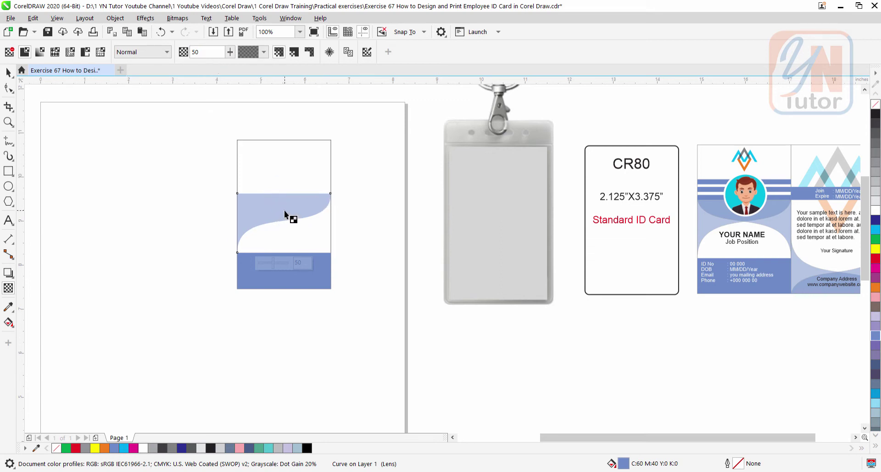
pyautogui.click(8, 72)
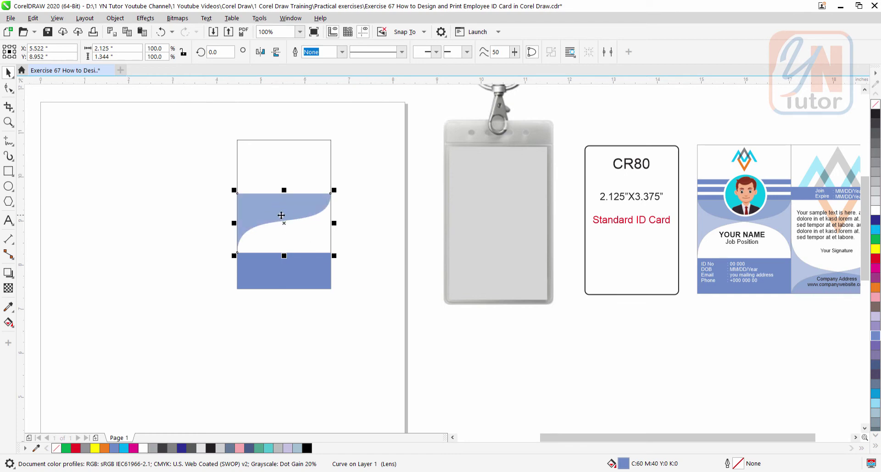
pyautogui.click(260, 52)
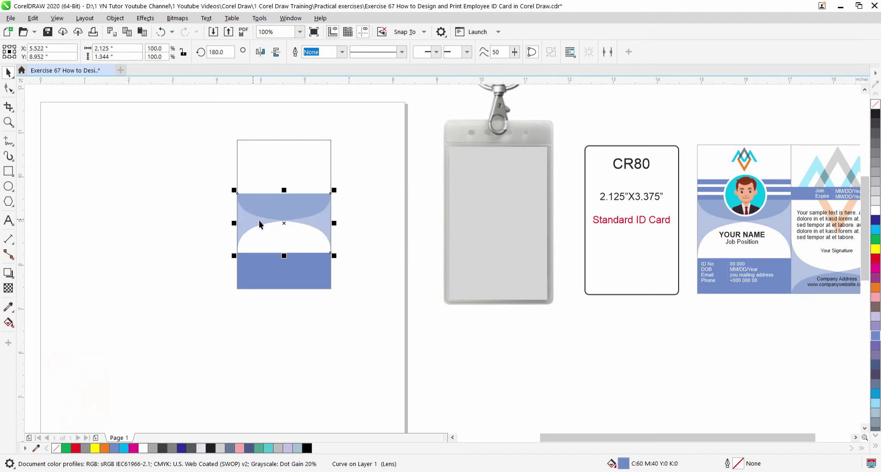
pyautogui.click(277, 278)
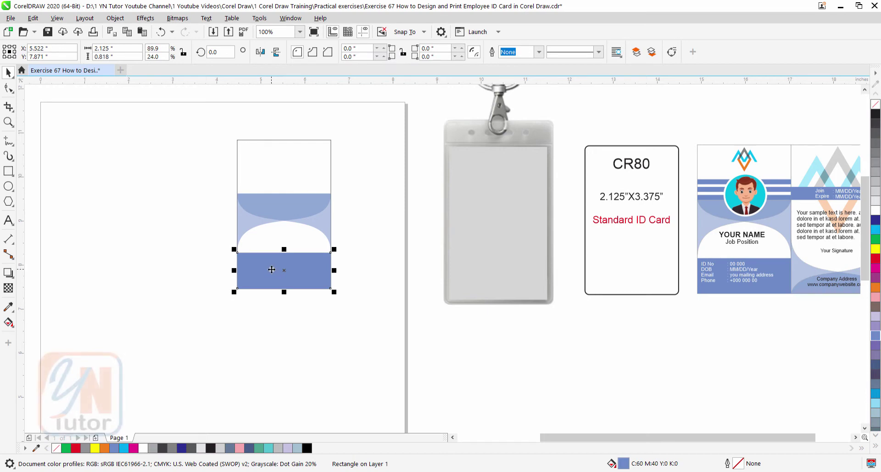
# Copy the bottom band as a thin 0.109-inch strip above the waves, duplicate it higher, and nudge it down.
pyautogui.moveTo(272, 269); pyautogui.dragTo(274, 189)
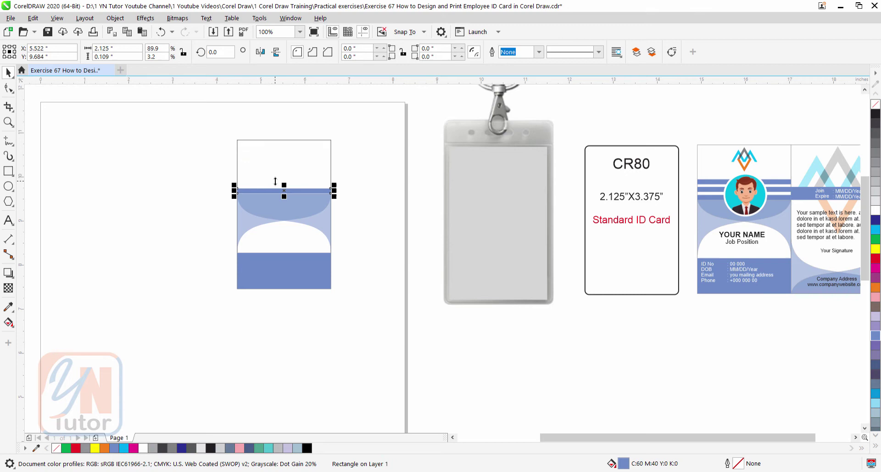
pyautogui.scroll(2, 275, 189)
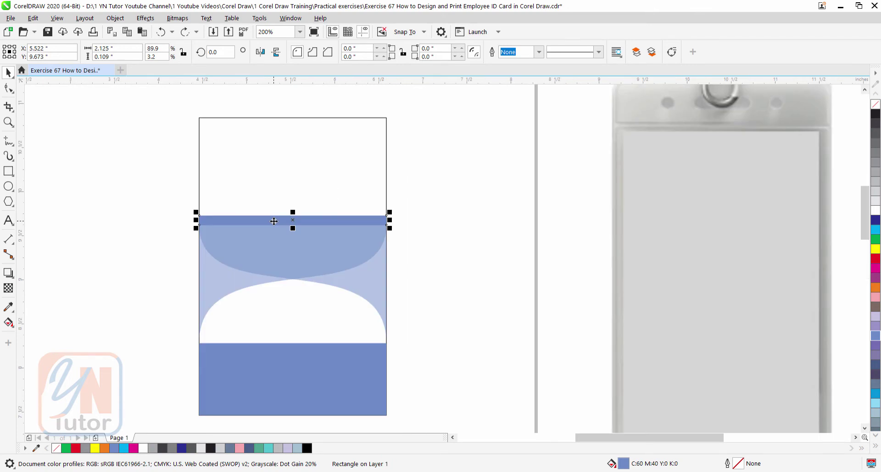
pyautogui.moveTo(274, 222); pyautogui.dragTo(272, 188)
pyautogui.scroll(-2, 272, 189)
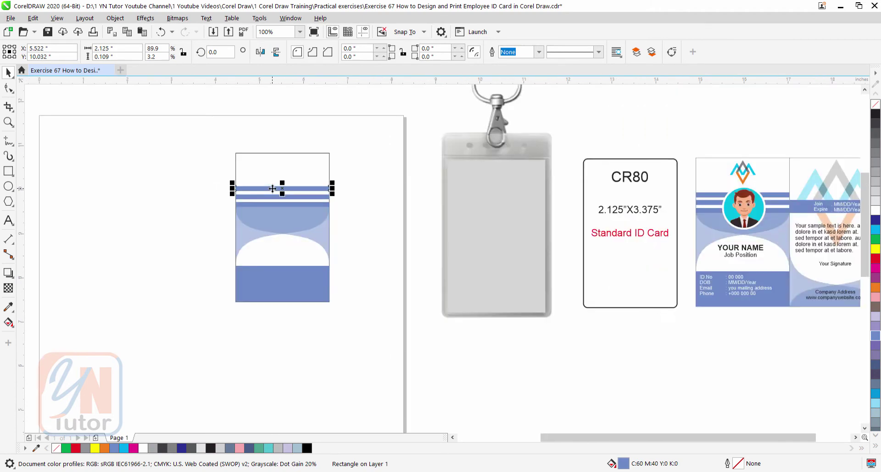
pyautogui.press('Down')
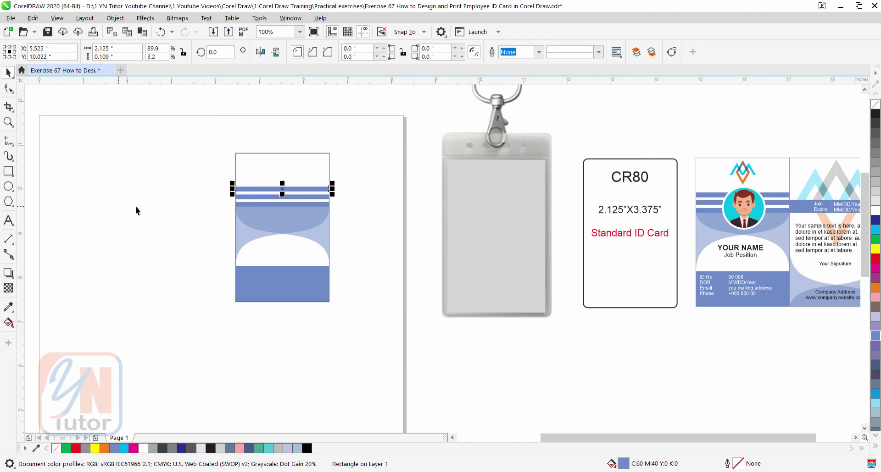
# Draw a 1.021-inch circle, move it over the stripes, and give it a white 4.0 pt outline.
pyautogui.click(8, 186)
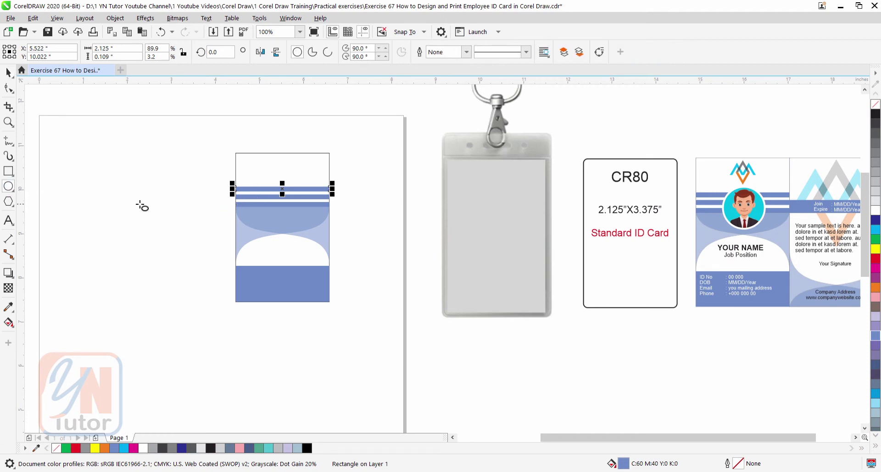
pyautogui.moveTo(153, 188); pyautogui.dragTo(191, 228)
pyautogui.scroll(1, 191, 227)
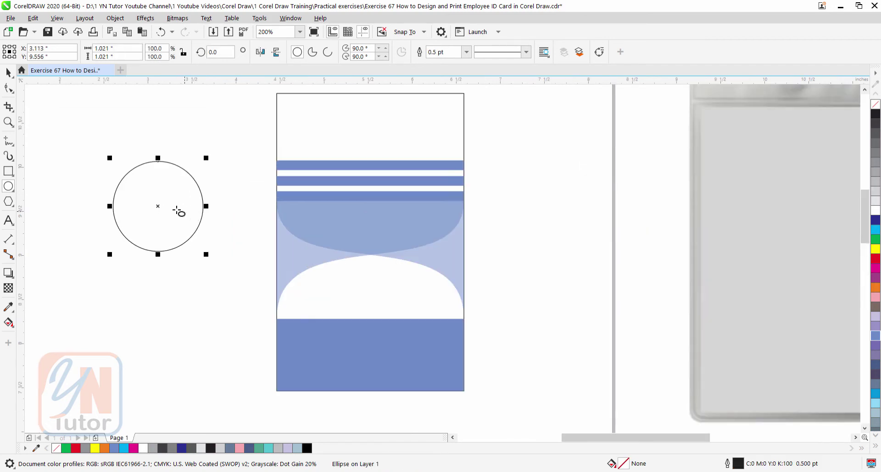
pyautogui.click(8, 72)
pyautogui.moveTo(158, 206); pyautogui.dragTo(370, 195)
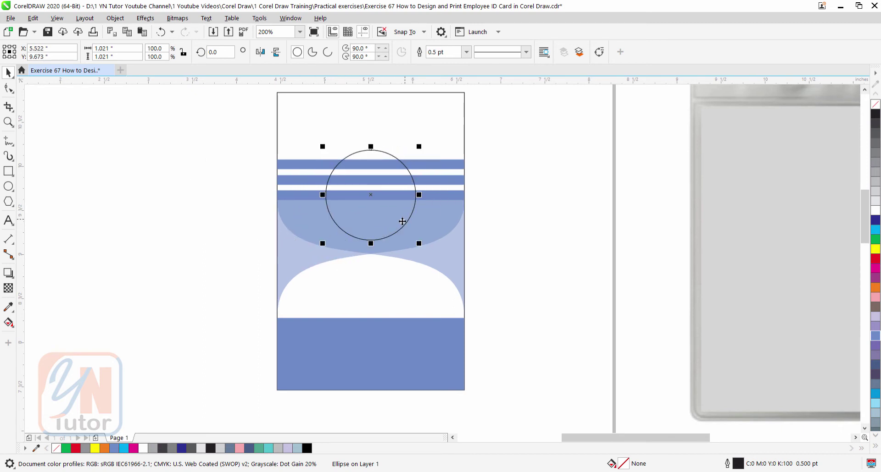
pyautogui.rightClick(875, 211)
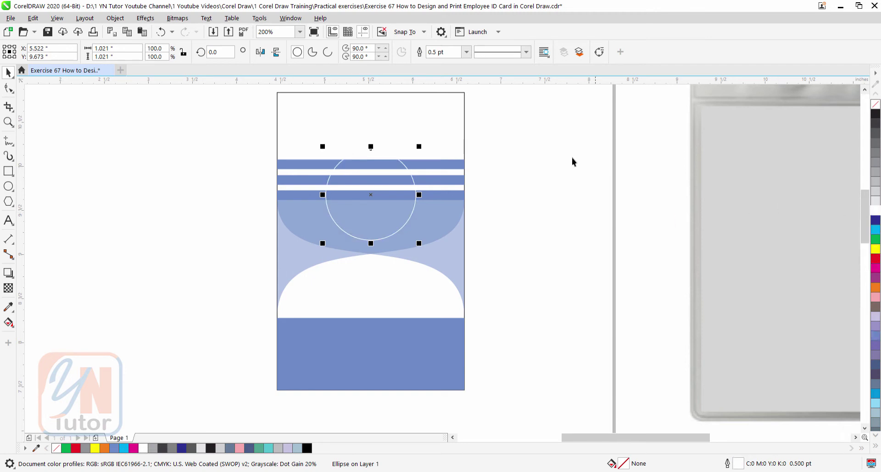
pyautogui.click(467, 54)
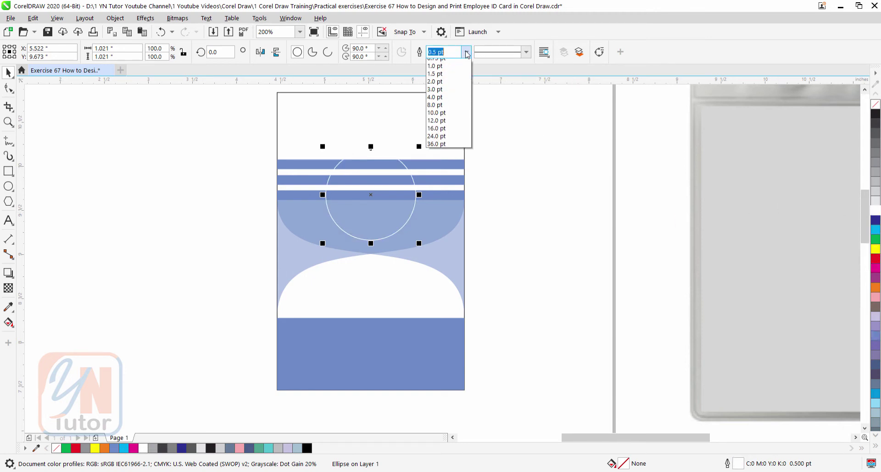
pyautogui.click(449, 125)
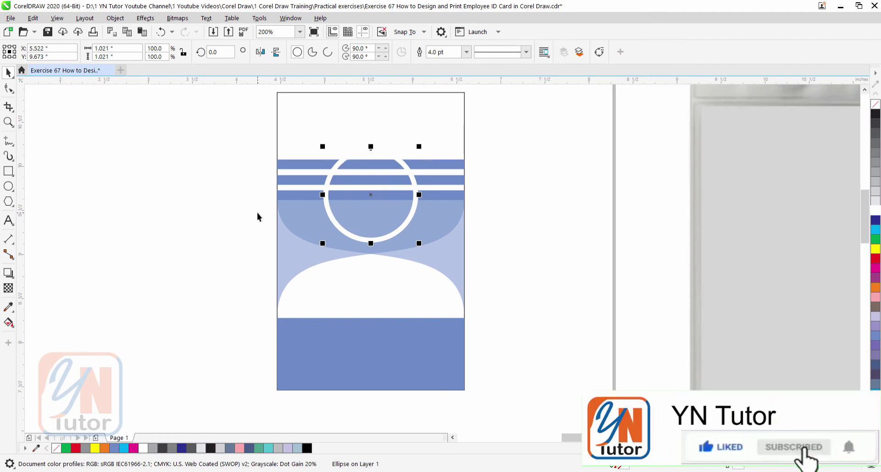
# Import the Id photo and place it beside the card.
pyautogui.click(11, 18)
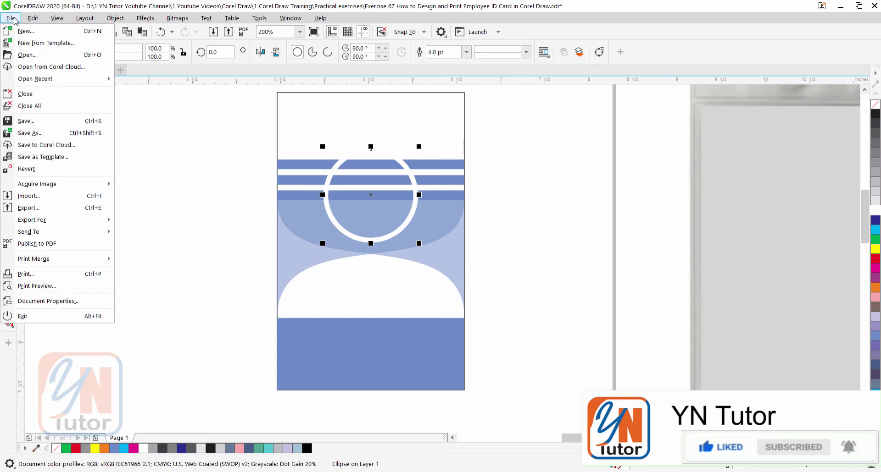
pyautogui.click(38, 198)
pyautogui.moveTo(625, 131); pyautogui.dragTo(624, 203)
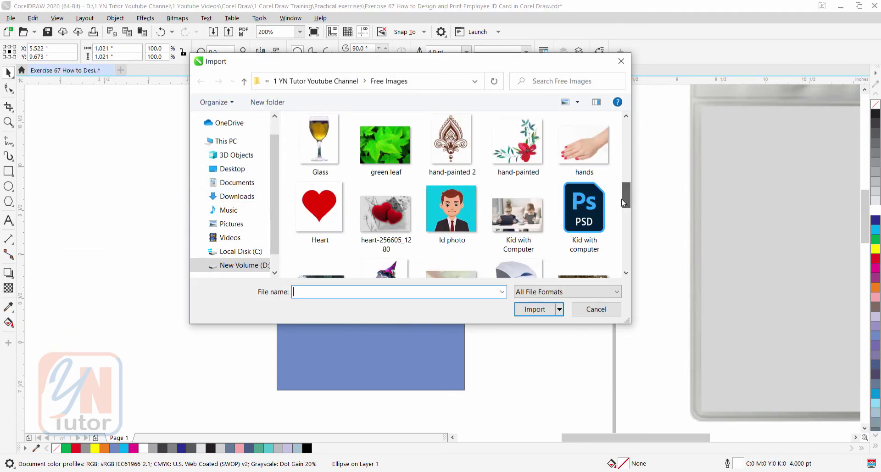
pyautogui.click(448, 208)
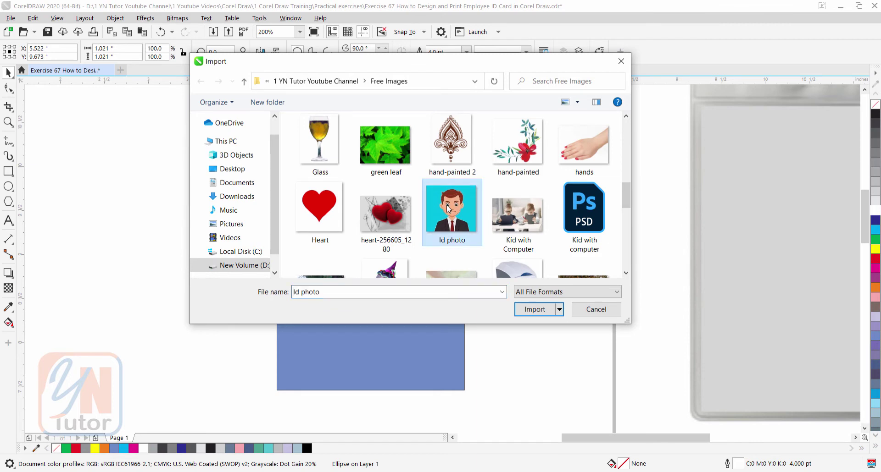
pyautogui.click(536, 310)
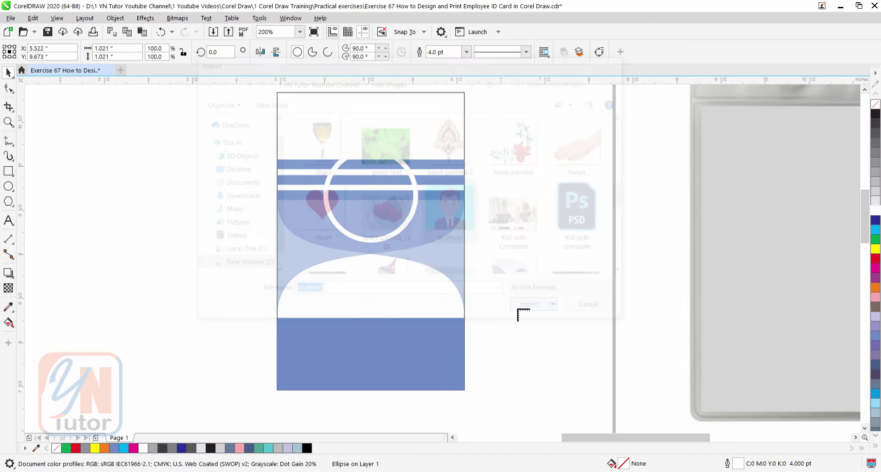
pyautogui.moveTo(110, 145); pyautogui.dragTo(222, 241)
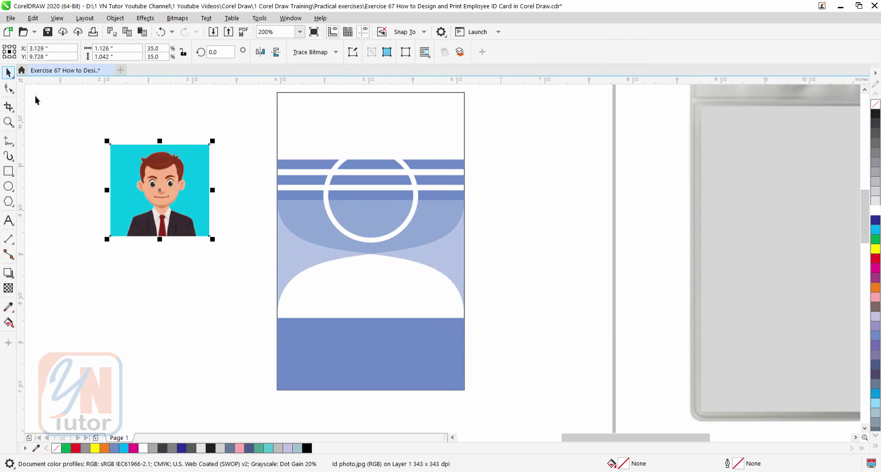
pyautogui.moveTo(174, 186); pyautogui.dragTo(216, 190)
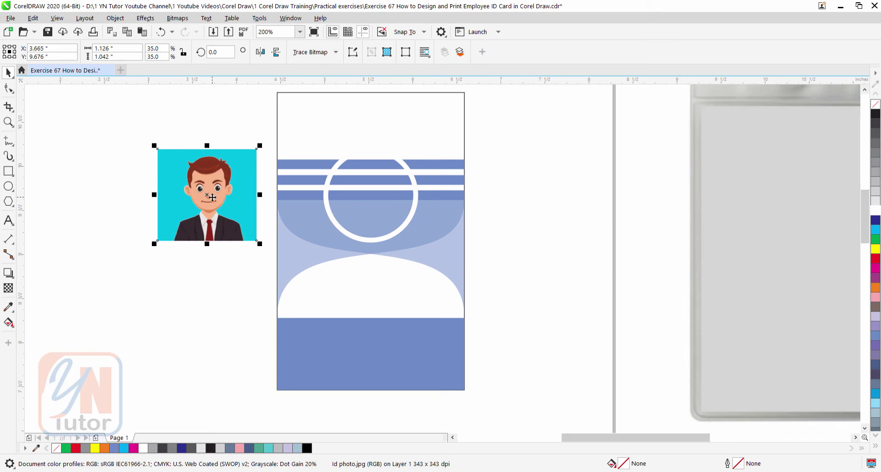
# PowerClip the photo inside the white-ringed circle with Place Inside Frame.
pyautogui.click(120, 21)
pyautogui.moveTo(133, 59)
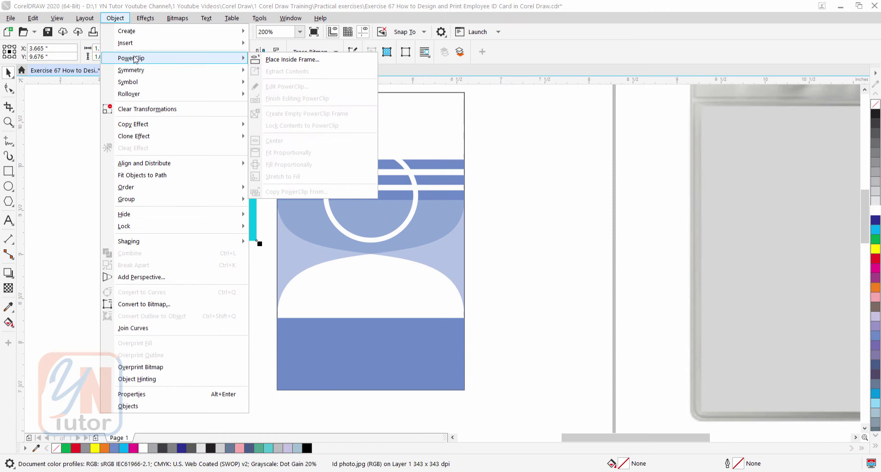
pyautogui.click(304, 61)
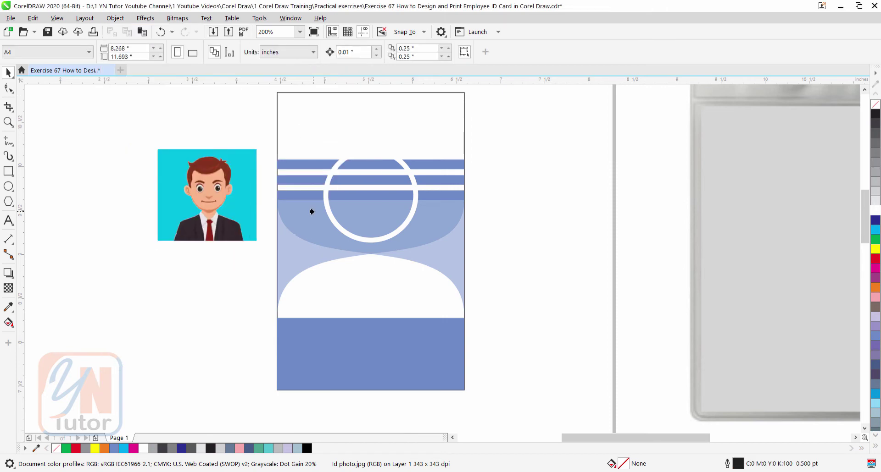
pyautogui.click(327, 211)
# Copy the logo from the sample card onto the top of the new card.
pyautogui.scroll(-2, 329, 211)
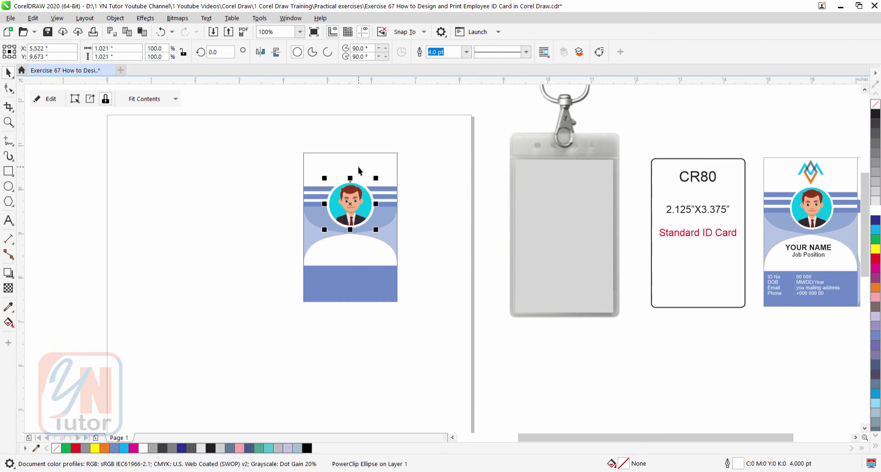
pyautogui.click(810, 172)
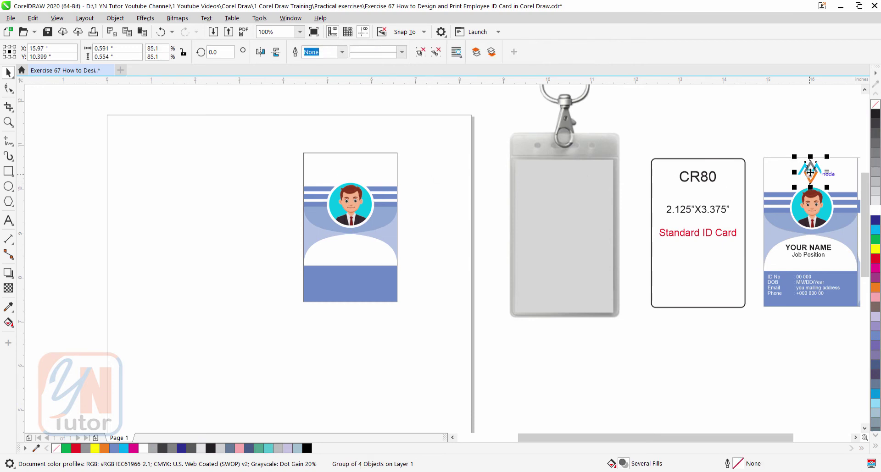
pyautogui.moveTo(810, 171); pyautogui.dragTo(351, 169)
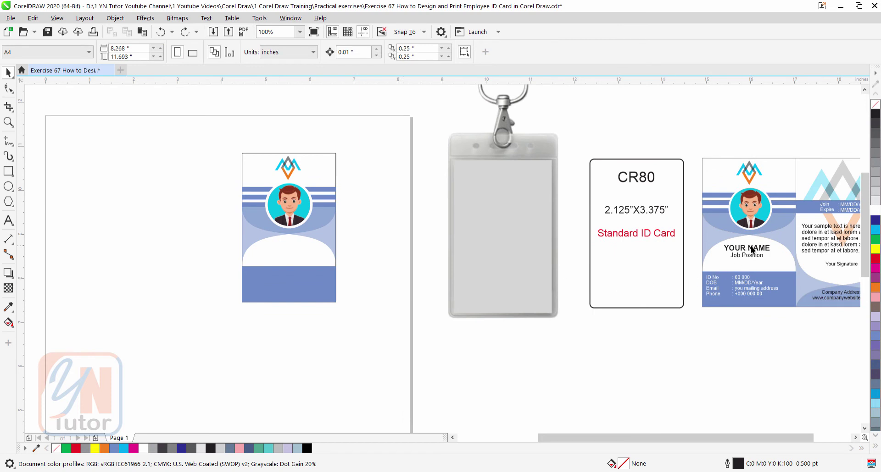
# Bring the name, job position and ID No, DOB, Email, Phone texts over, placing them To Front of Page.
pyautogui.click(742, 253)
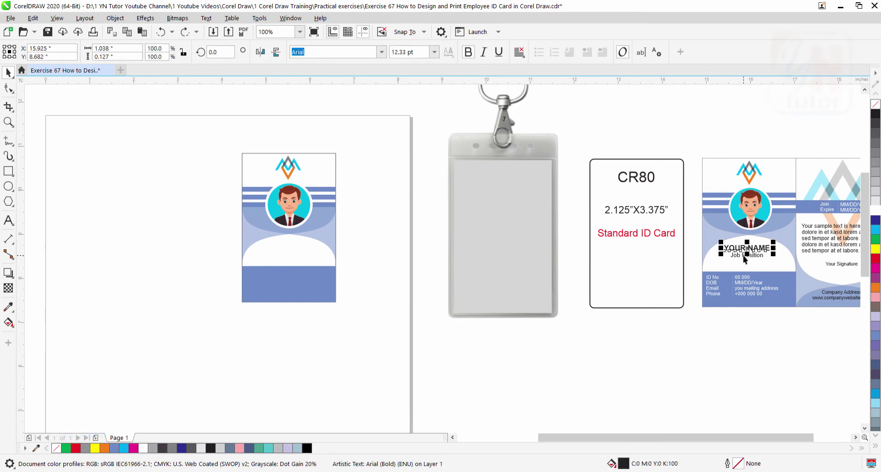
pyautogui.keyDown('shift'); pyautogui.click(742, 255); pyautogui.keyUp('shift')
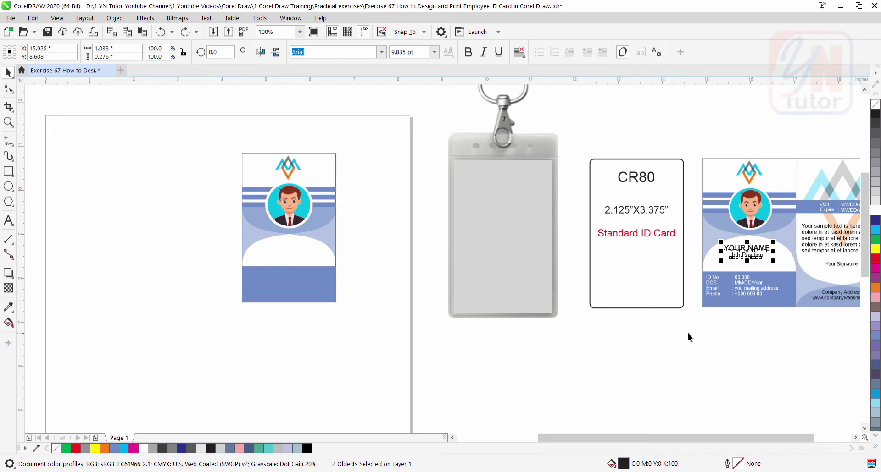
pyautogui.moveTo(687, 333); pyautogui.dragTo(282, 271)
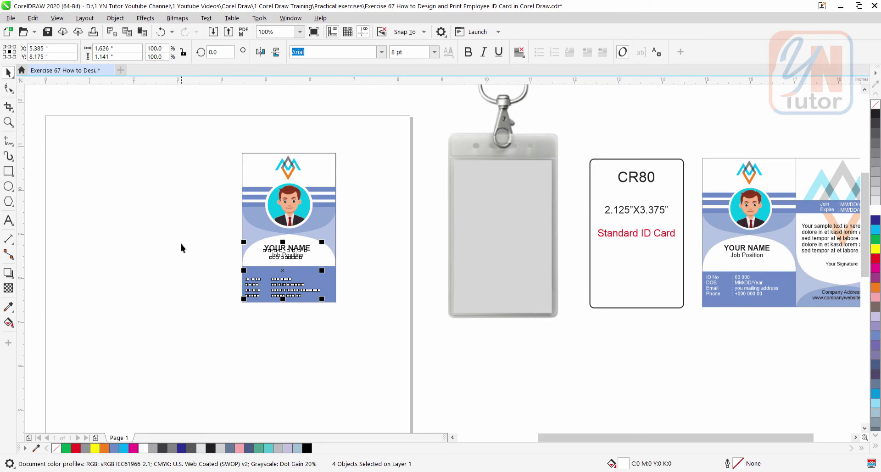
pyautogui.click(115, 18)
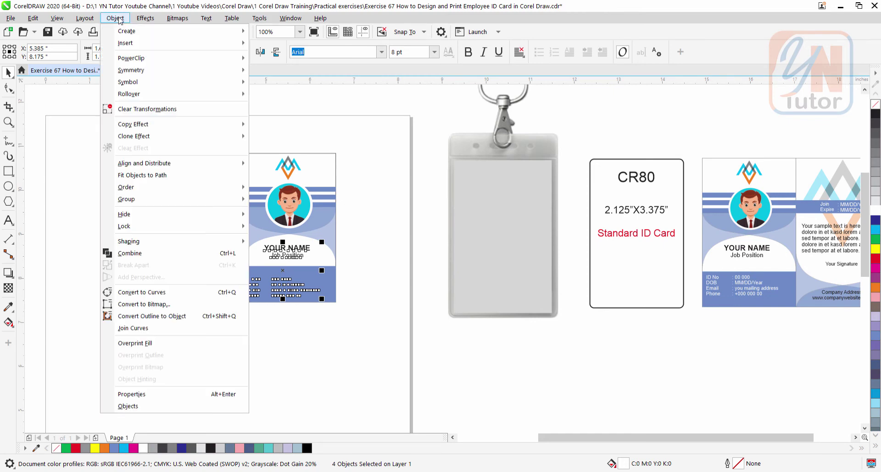
pyautogui.moveTo(138, 144)
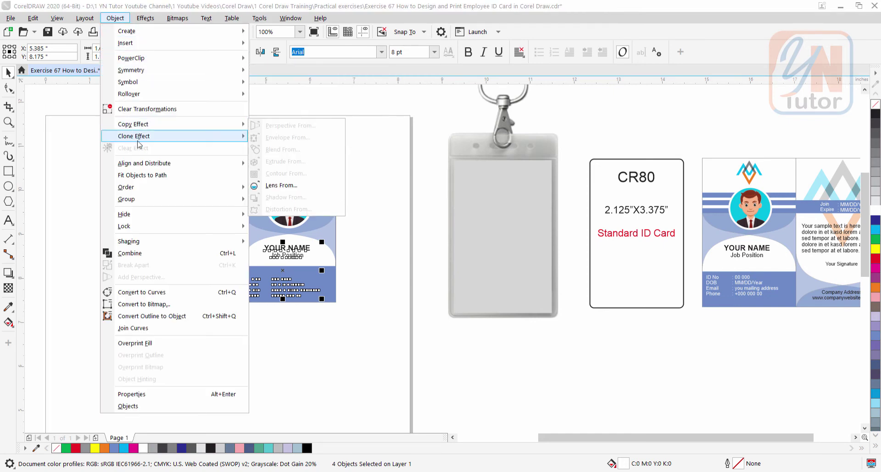
pyautogui.moveTo(142, 190)
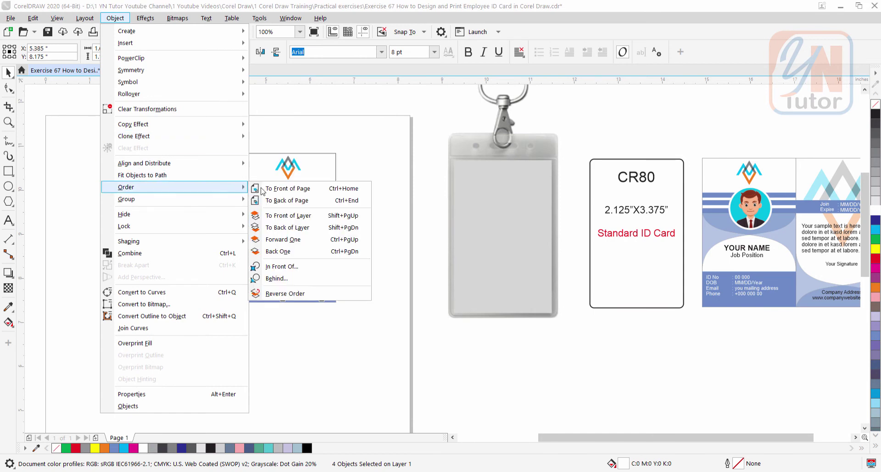
pyautogui.click(290, 188)
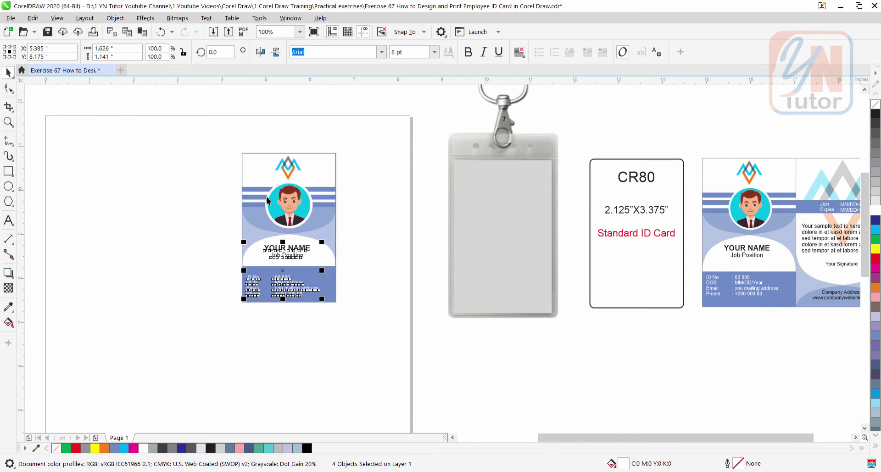
pyautogui.press('Escape')
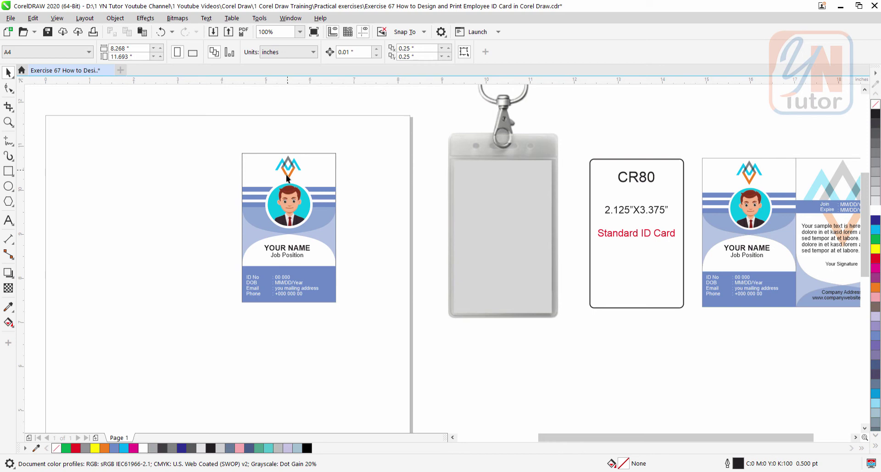
# Centre the YOUR NAME and Job Position texts horizontally on the card.
pyautogui.click(259, 154)
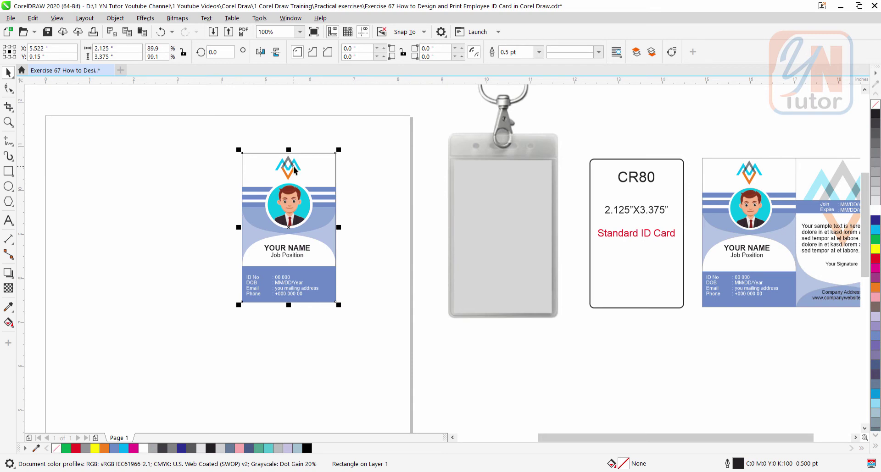
pyautogui.keyDown('shift'); pyautogui.click(293, 167); pyautogui.keyUp('shift')
pyautogui.keyDown('shift'); pyautogui.click(287, 203); pyautogui.keyUp('shift')
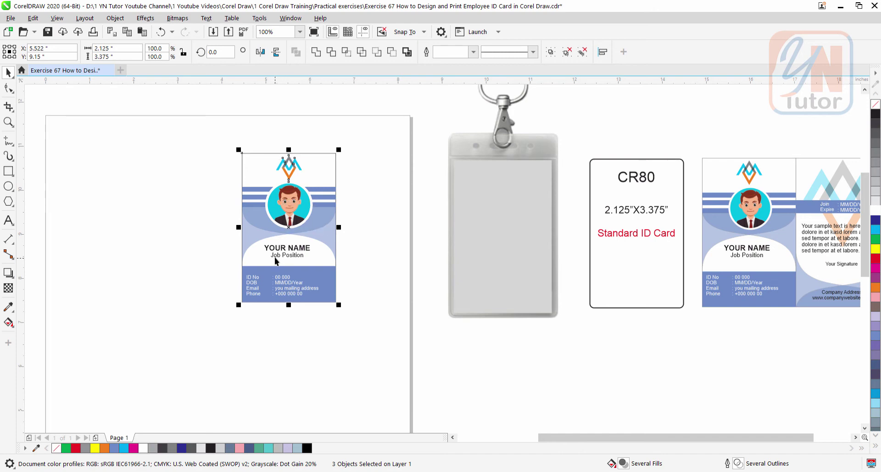
pyautogui.moveTo(216, 236); pyautogui.dragTo(333, 261)
pyautogui.keyDown('shift'); pyautogui.click(319, 152); pyautogui.keyUp('shift')
pyautogui.press('c')
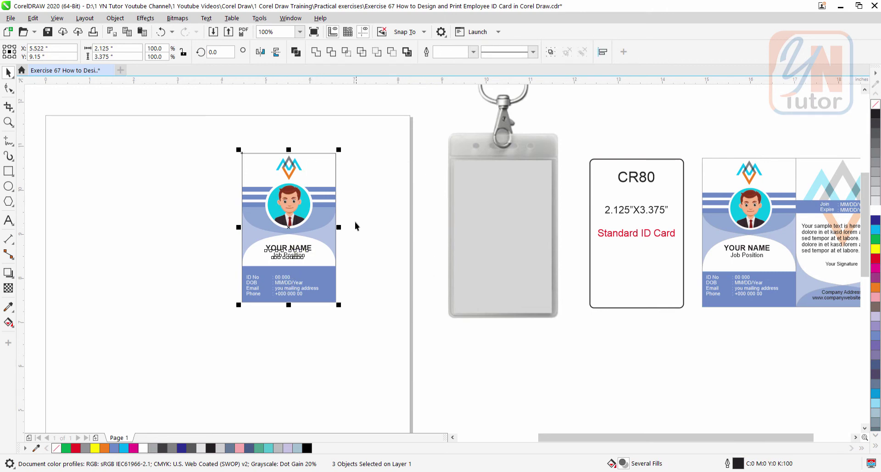
# Select all front-card objects and move them further left on the page.
pyautogui.click(336, 182)
pyautogui.moveTo(224, 135); pyautogui.dragTo(254, 183)
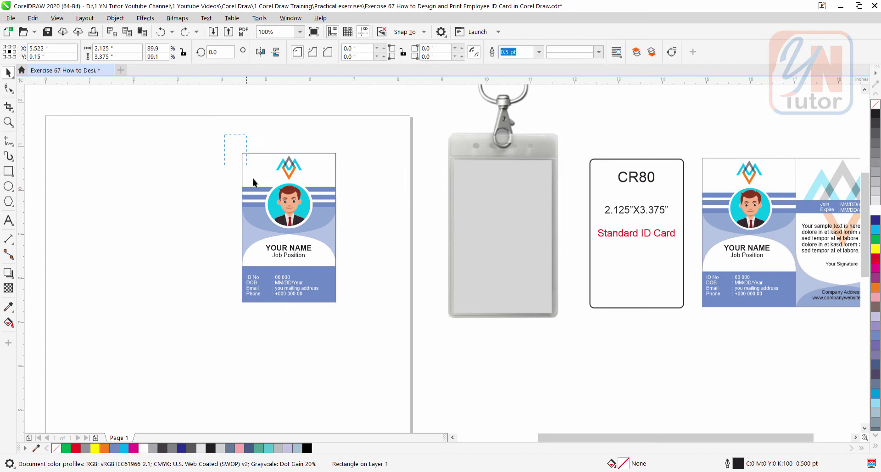
pyautogui.moveTo(352, 320); pyautogui.dragTo(352, 320)
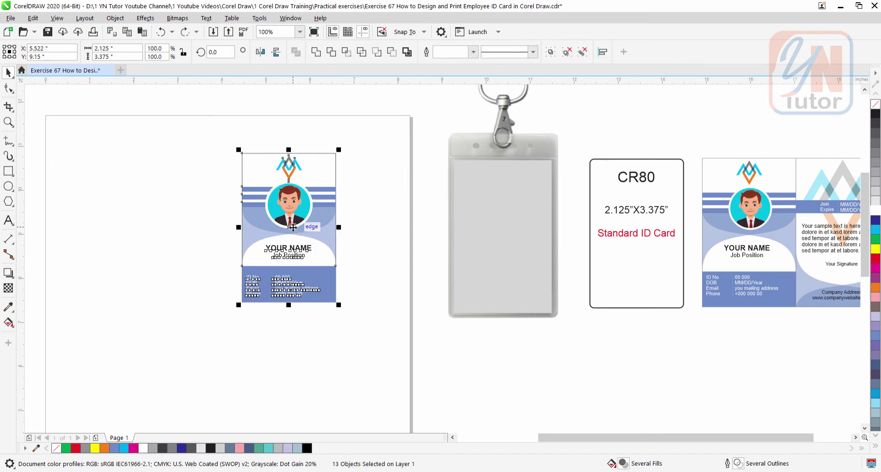
pyautogui.moveTo(284, 232); pyautogui.dragTo(193, 229)
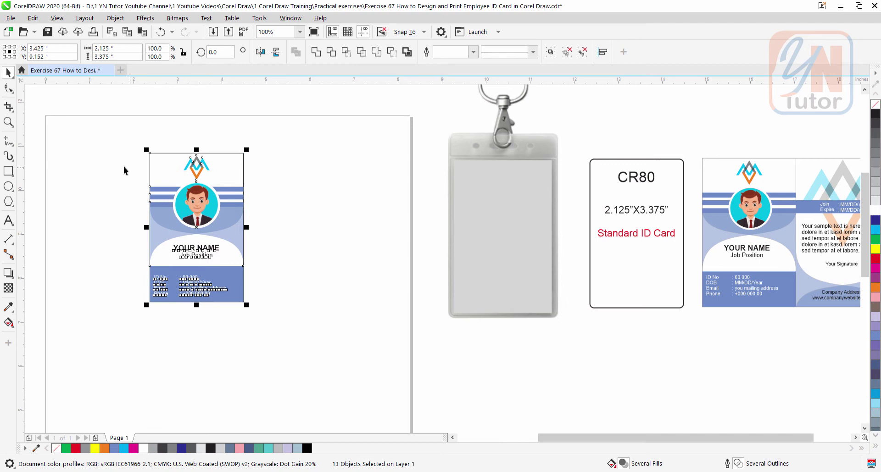
pyautogui.click(119, 166)
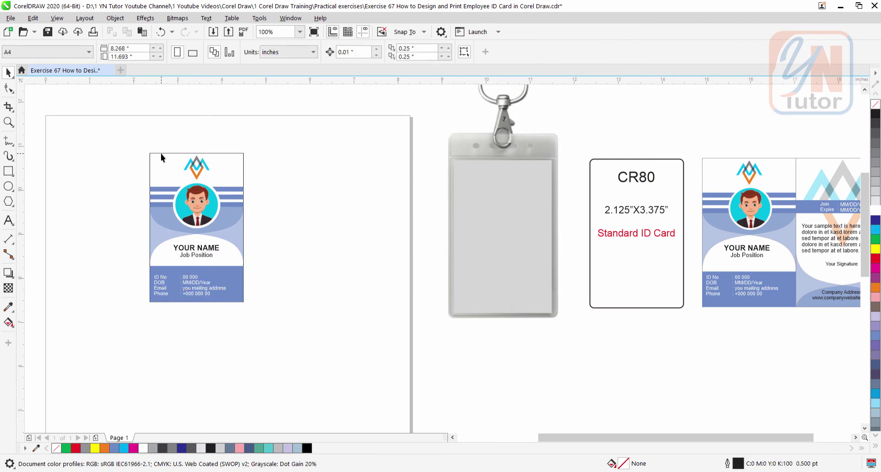
# Mirror-copy the card rectangle to the right as the blank back card.
pyautogui.click(161, 155)
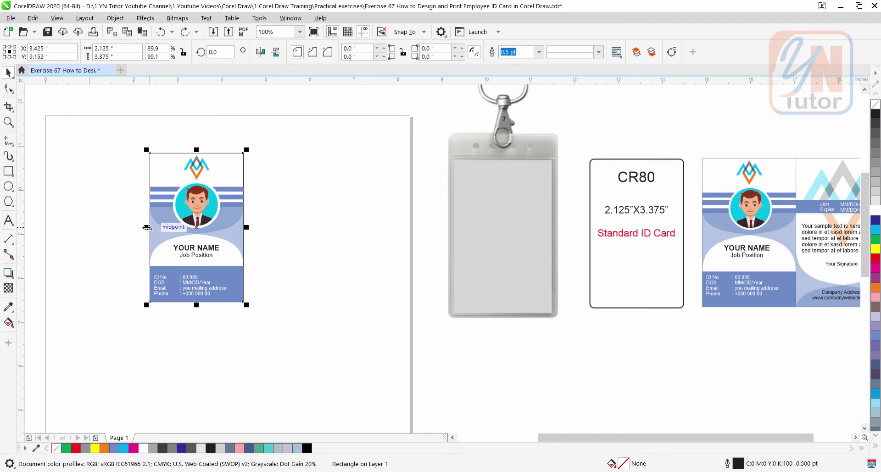
pyautogui.moveTo(148, 227); pyautogui.dragTo(292, 248)
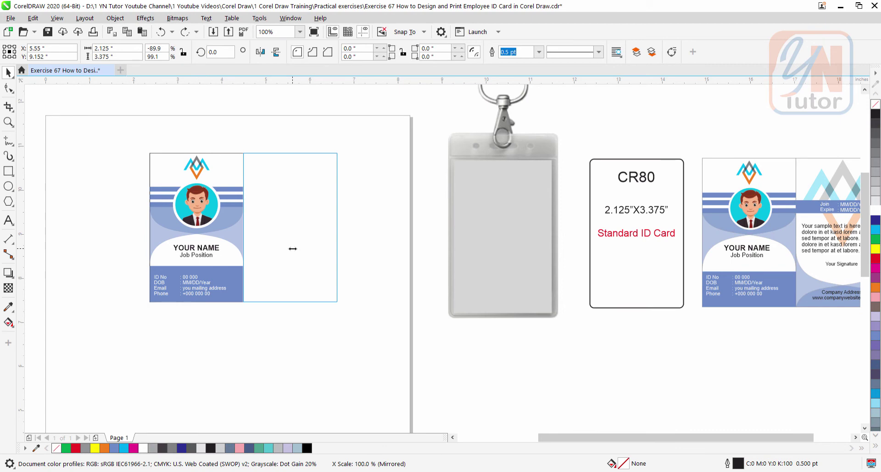
pyautogui.moveTo(292, 249); pyautogui.dragTo(292, 248)
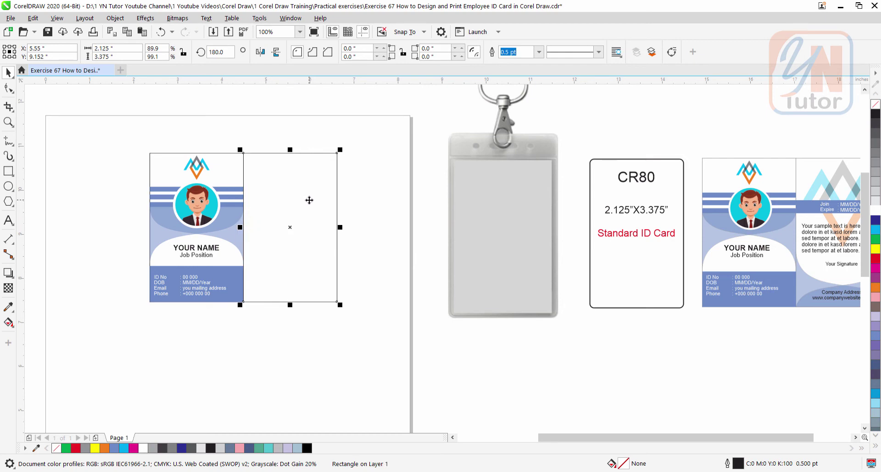
# Copy both curved shapes onto the back card, flip them vertically, and snap them to its bottom.
pyautogui.click(153, 238)
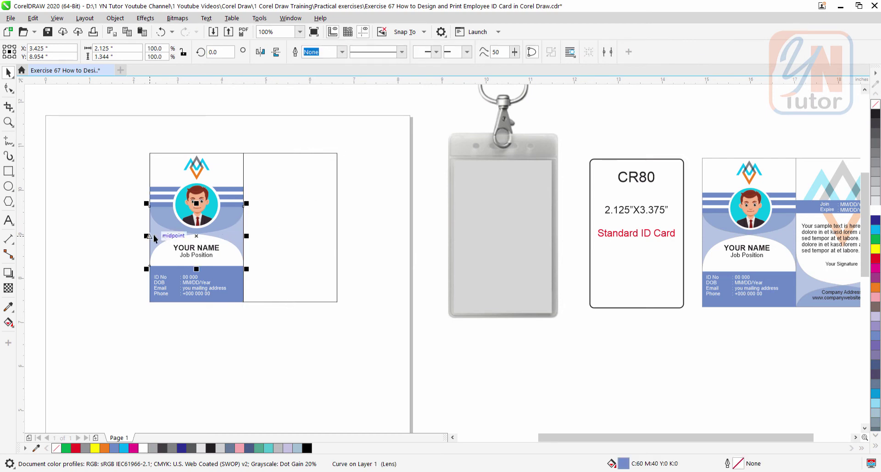
pyautogui.keyDown('shift'); pyautogui.click(237, 237); pyautogui.keyUp('shift')
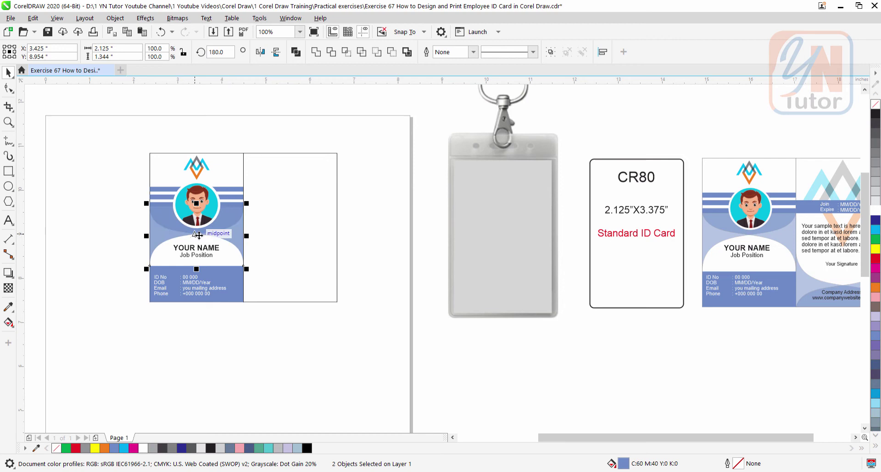
pyautogui.moveTo(197, 235); pyautogui.dragTo(316, 262)
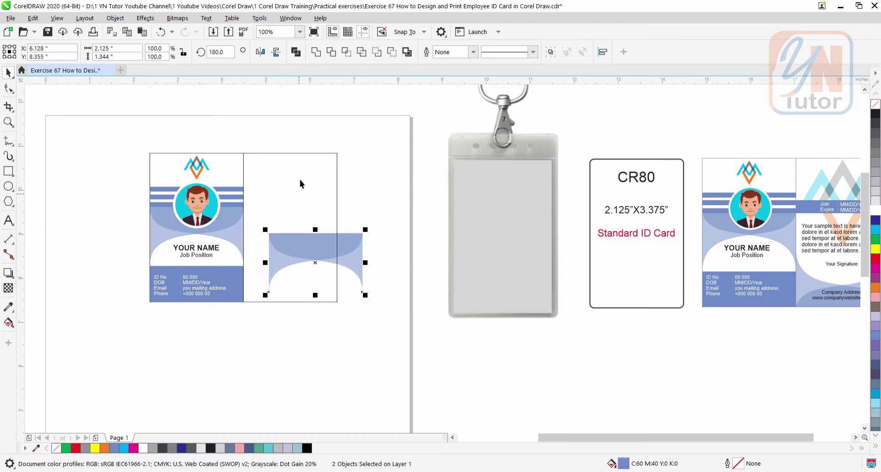
pyautogui.click(275, 52)
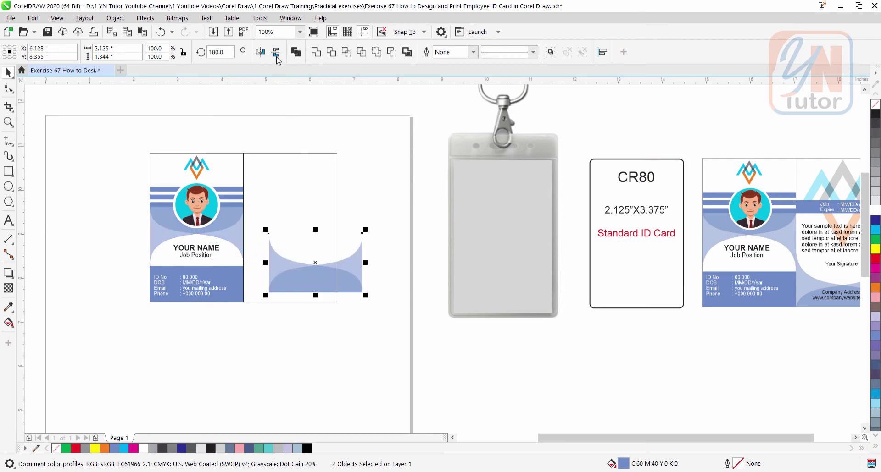
pyautogui.click(58, 18)
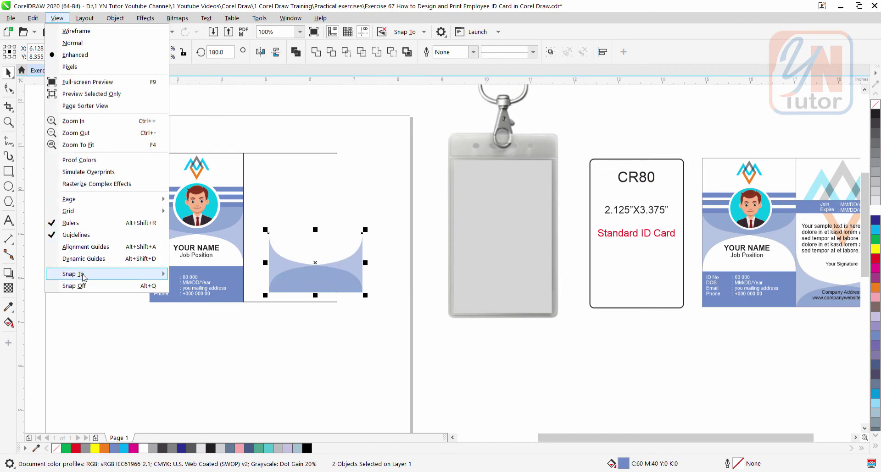
pyautogui.moveTo(84, 275)
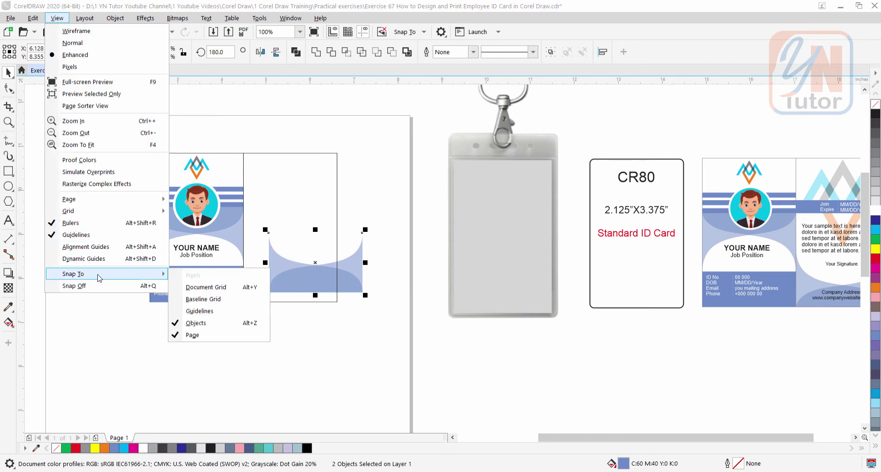
pyautogui.click(195, 323)
pyautogui.moveTo(363, 292); pyautogui.dragTo(337, 302)
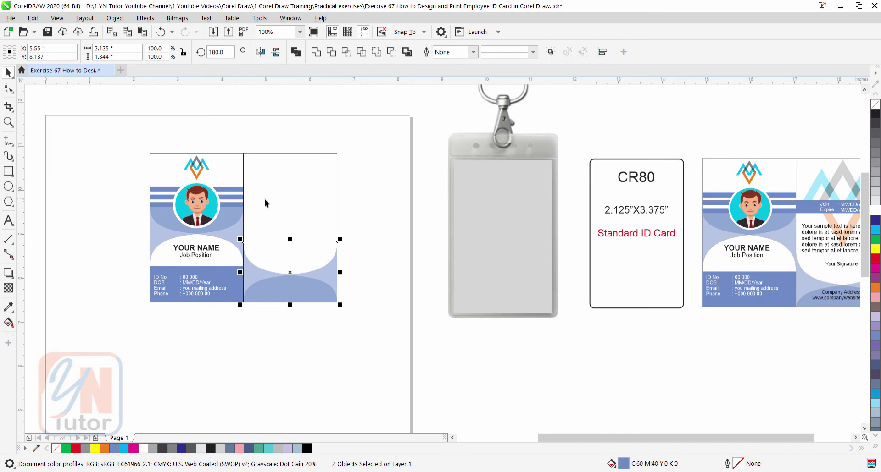
# Copy the front card's thin blue stripe onto the back card and thicken it into a band.
pyautogui.click(238, 206)
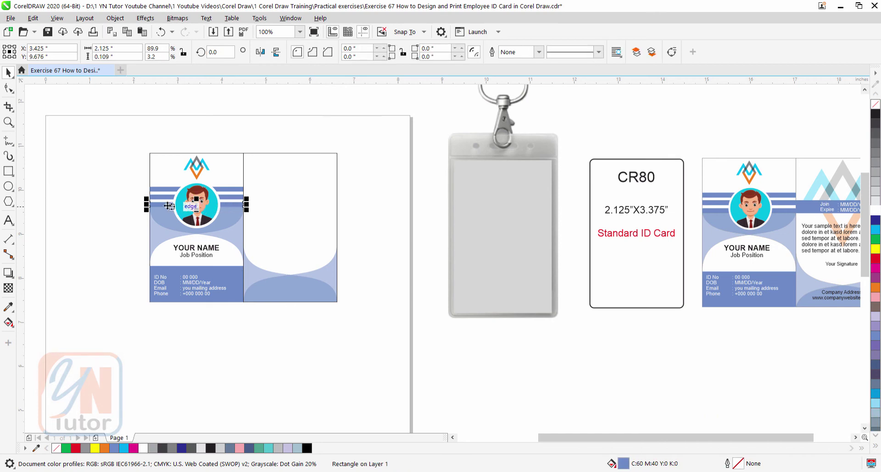
pyautogui.moveTo(148, 206); pyautogui.dragTo(264, 193)
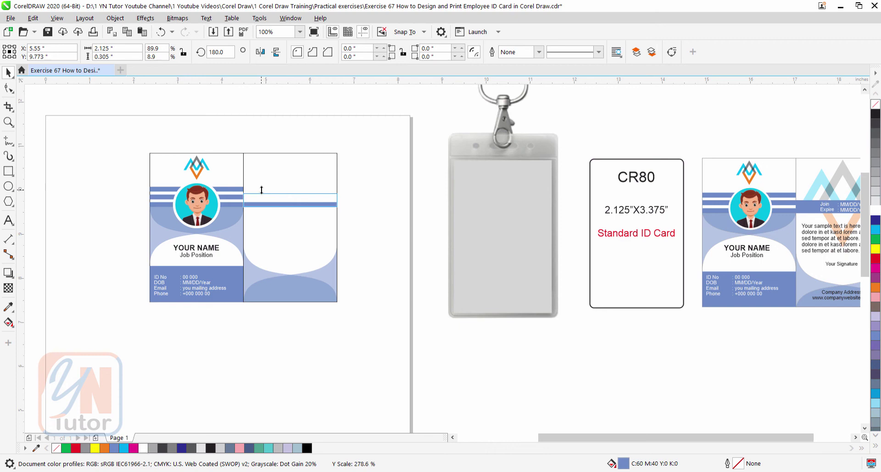
pyautogui.moveTo(261, 190); pyautogui.dragTo(261, 193)
pyautogui.press('Escape')
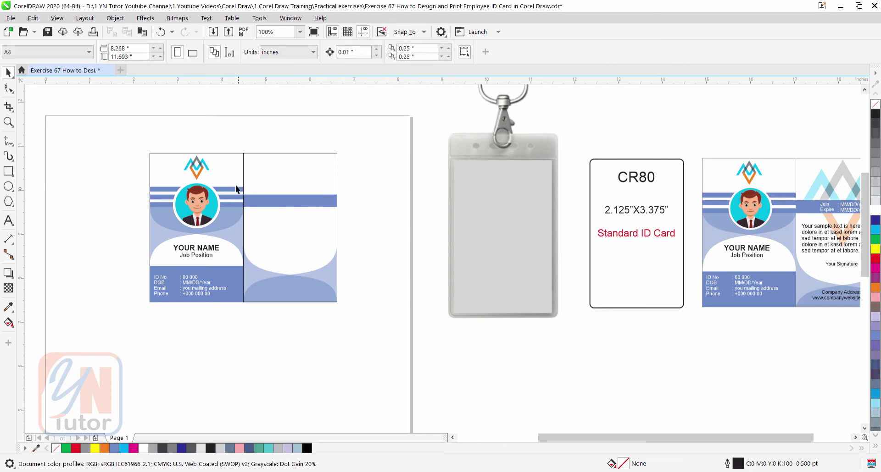
# Drag a copy of the front logo onto the back card and enlarge it from a corner.
pyautogui.click(201, 169)
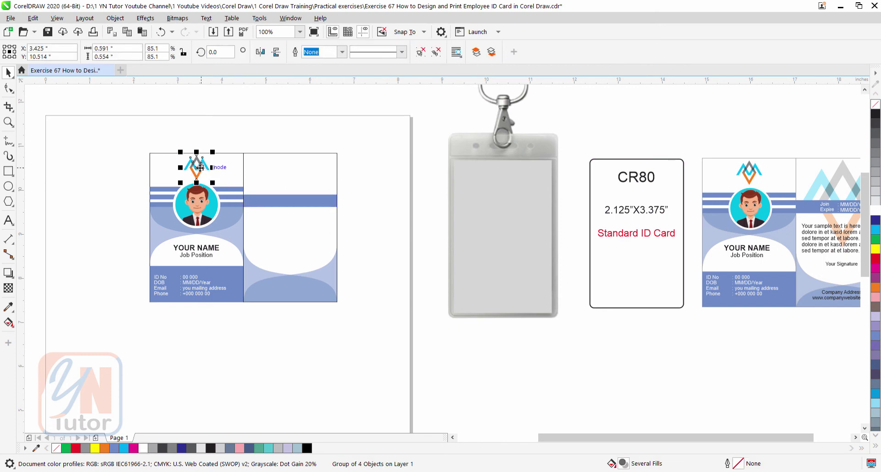
pyautogui.moveTo(200, 168); pyautogui.dragTo(400, 149)
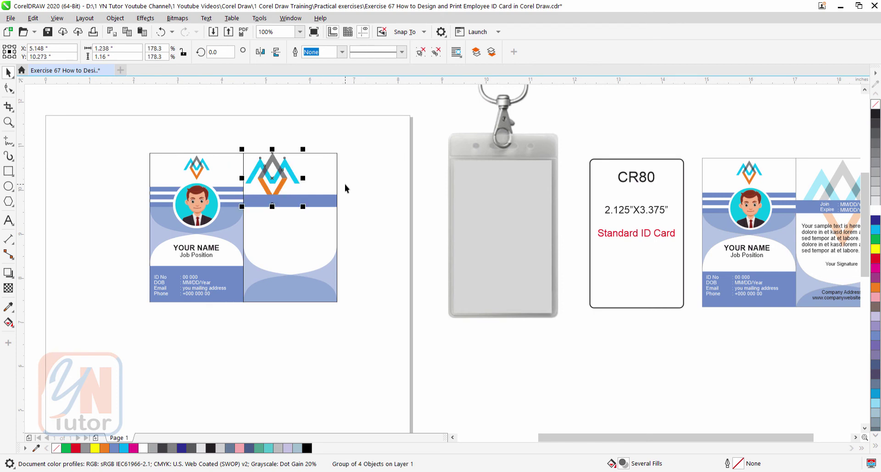
pyautogui.hscroll(3, 275, 197)
pyautogui.moveTo(229, 204); pyautogui.dragTo(262, 237)
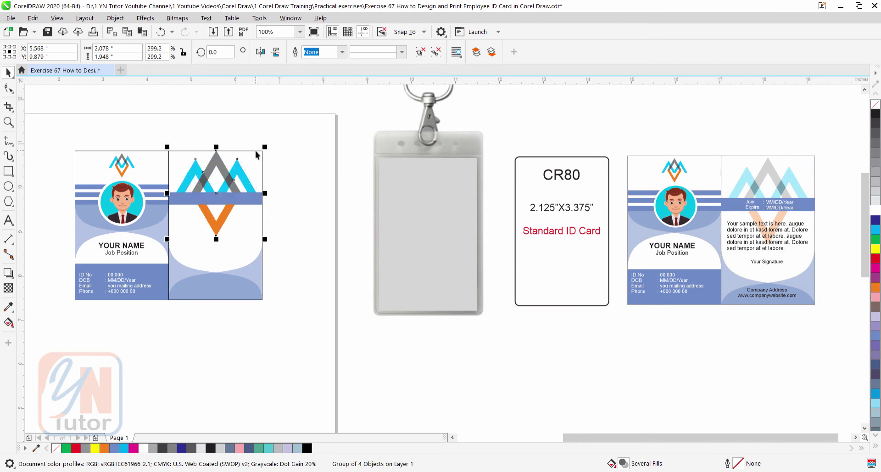
# Centre the enlarged logo on the back panel and give it uniform transparency of 59.
pyautogui.keyDown('shift'); pyautogui.click(255, 151); pyautogui.keyUp('shift')
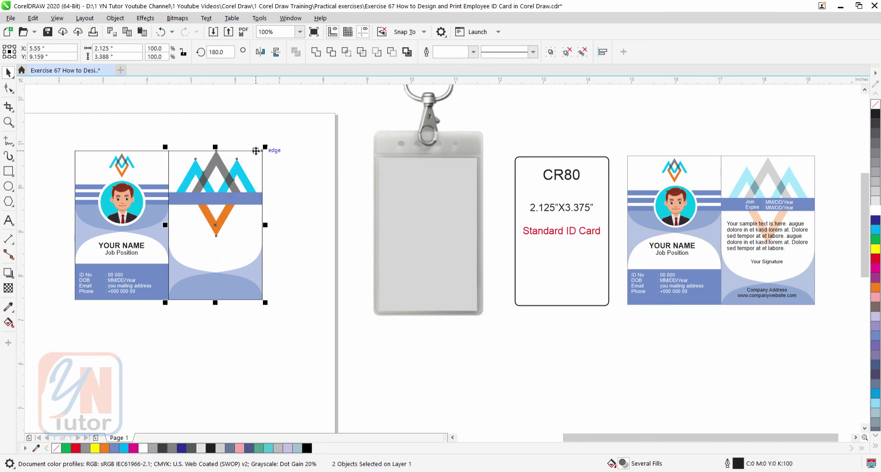
pyautogui.press('c')
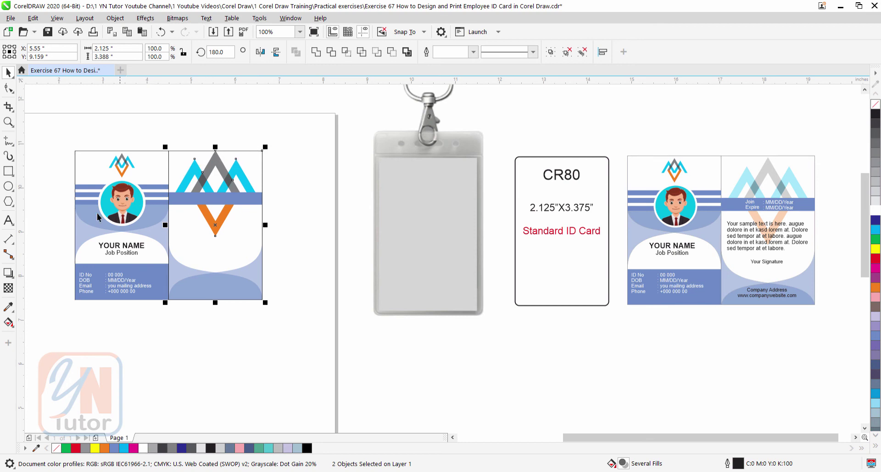
pyautogui.click(8, 288)
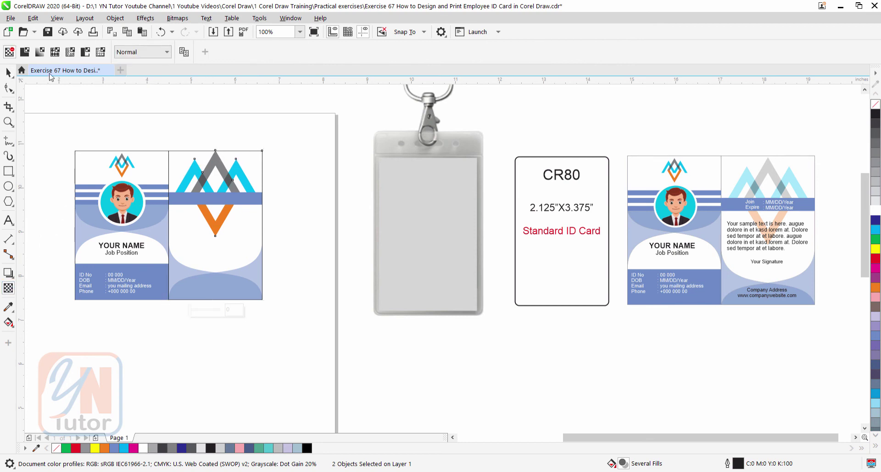
pyautogui.click(24, 52)
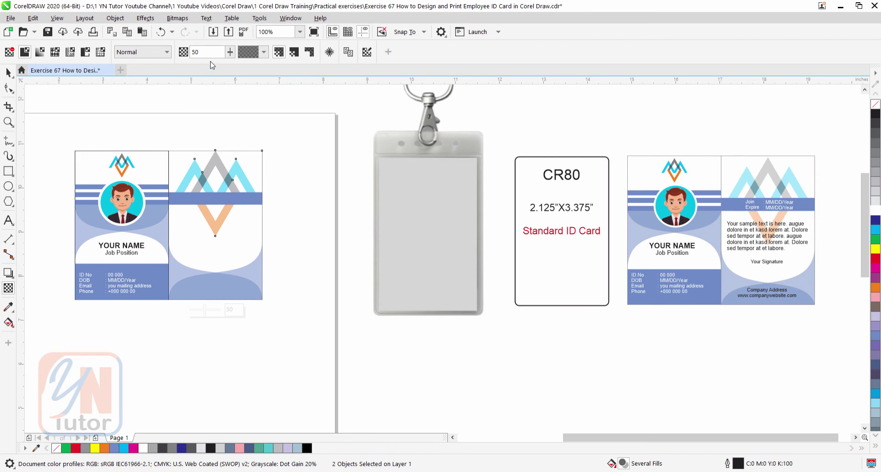
pyautogui.click(230, 52)
pyautogui.moveTo(229, 64); pyautogui.dragTo(234, 71)
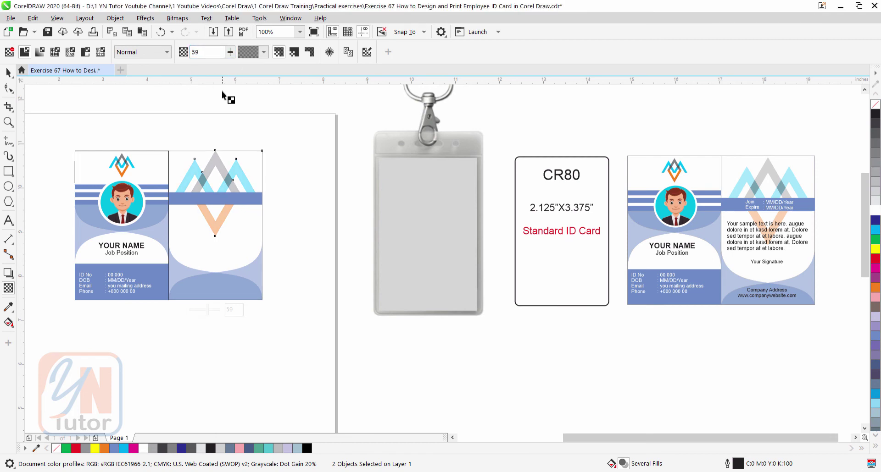
# Copy the sample paragraph, Your Signature and Company Address texts onto the back, then zoom onto the card.
pyautogui.click(8, 73)
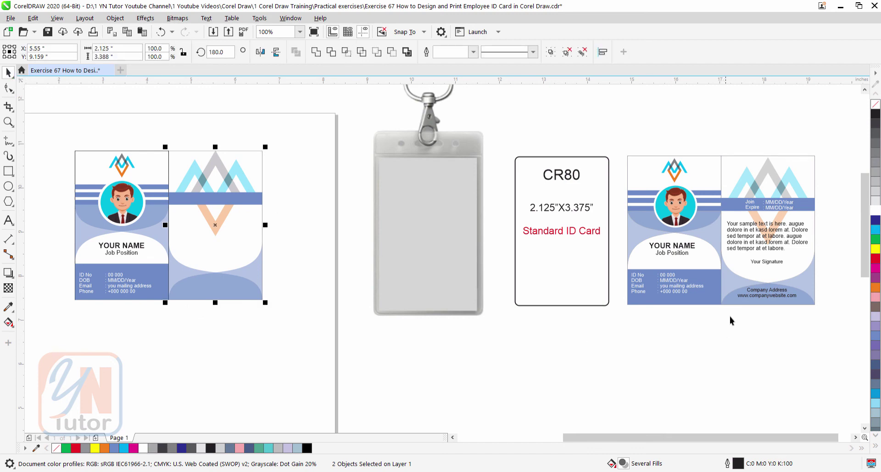
pyautogui.click(745, 233)
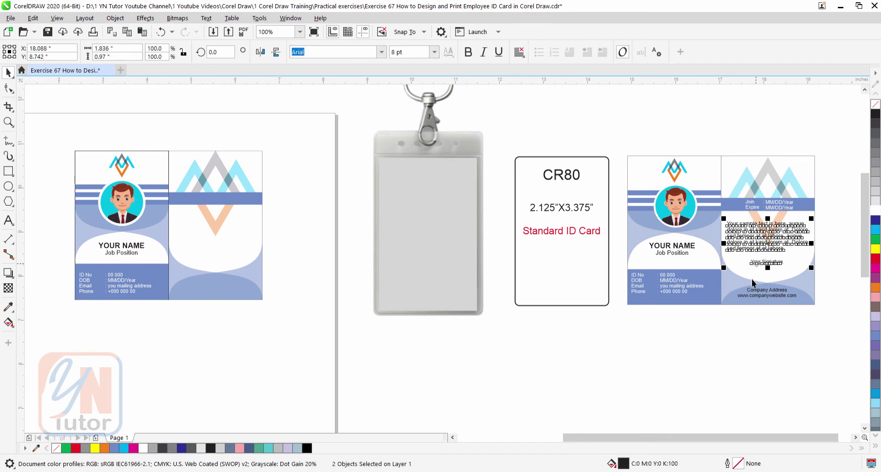
pyautogui.keyDown('shift'); pyautogui.click(752, 295); pyautogui.keyUp('shift')
pyautogui.moveTo(749, 245)
pyautogui.mouseDown()
pyautogui.moveTo(500, 288)
pyautogui.moveTo(263, 263)
pyautogui.moveTo(201, 237)
pyautogui.mouseUp()
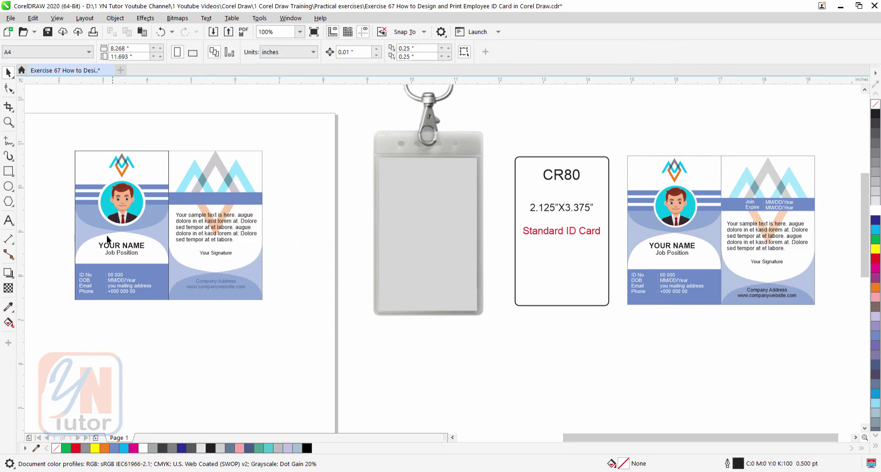
pyautogui.click(7, 124)
pyautogui.moveTo(59, 118); pyautogui.dragTo(494, 340)
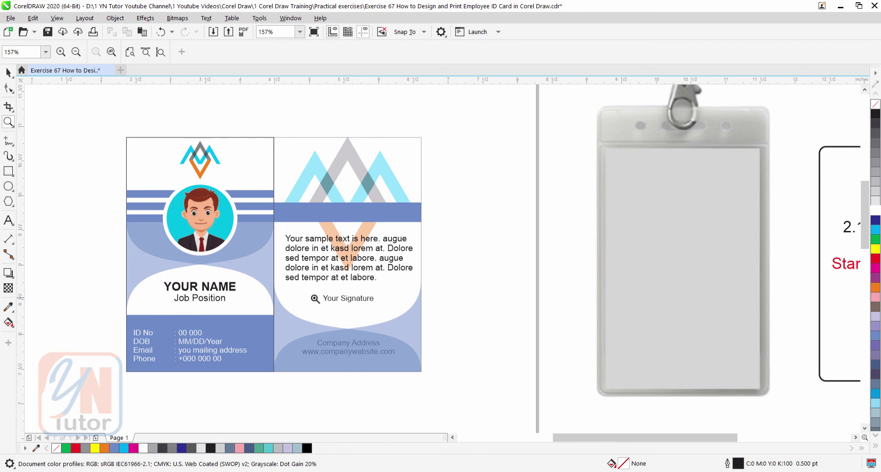
pyautogui.scroll(-2, 321, 298)
pyautogui.moveTo(340, 297); pyautogui.dragTo(362, 212)
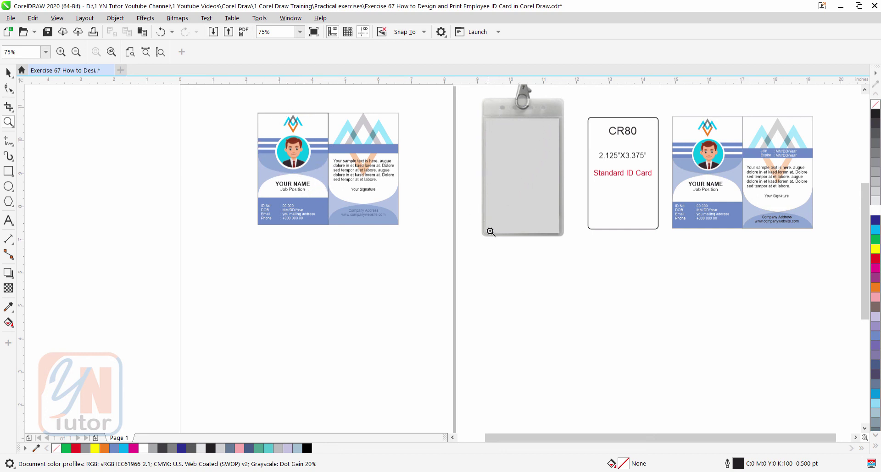
pyautogui.click(523, 129)
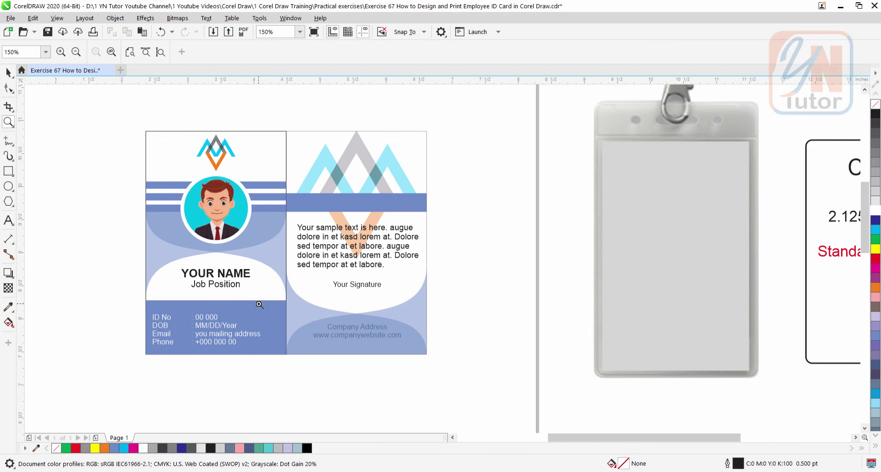
# Move the Company Address and website text on the back to the front of the page.
pyautogui.press('space')
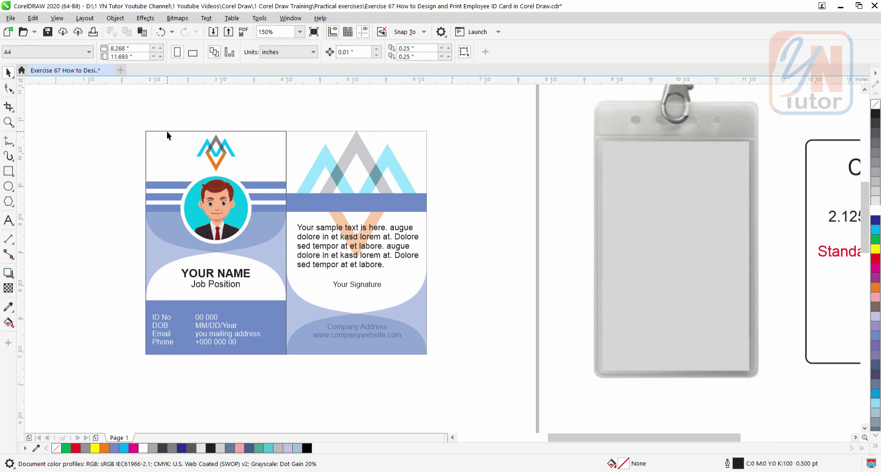
pyautogui.click(166, 131)
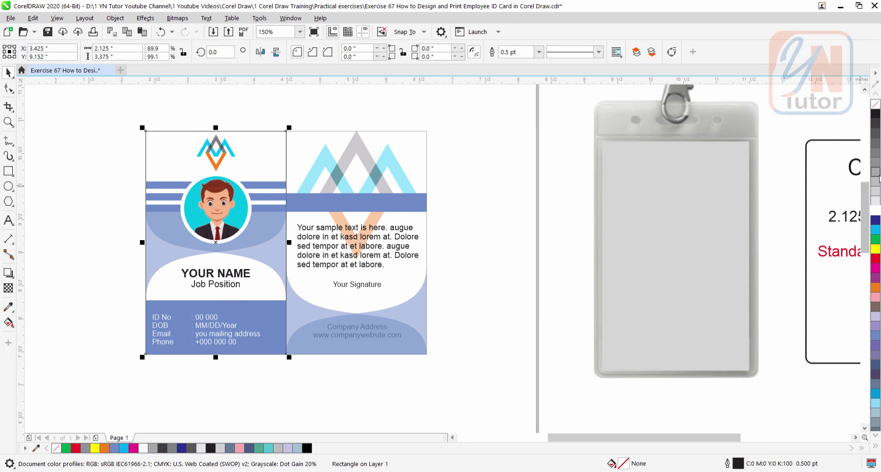
pyautogui.click(481, 191)
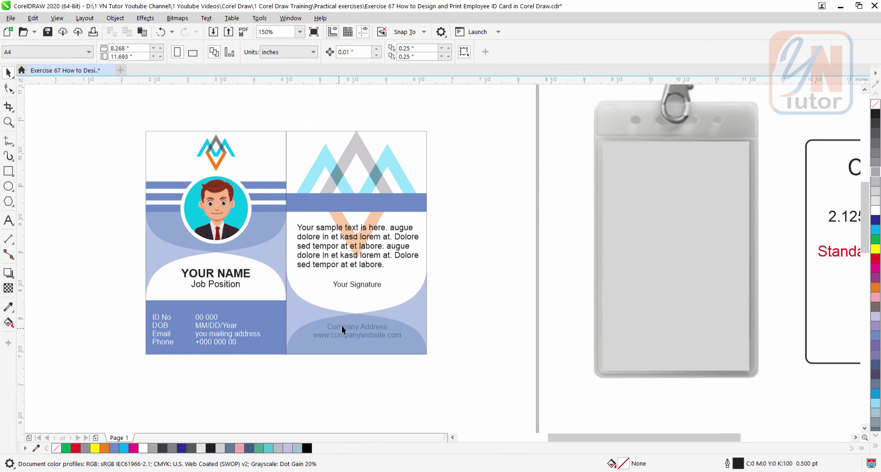
pyautogui.moveTo(394, 303); pyautogui.dragTo(408, 303)
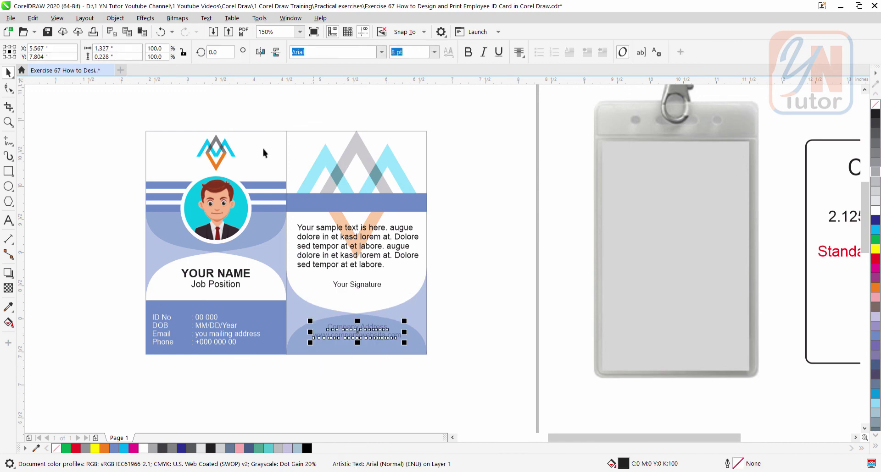
pyautogui.click(115, 18)
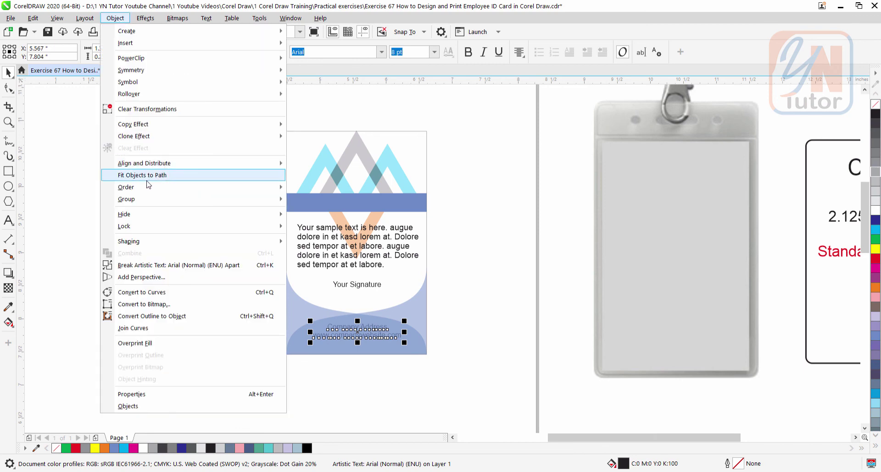
pyautogui.moveTo(145, 188)
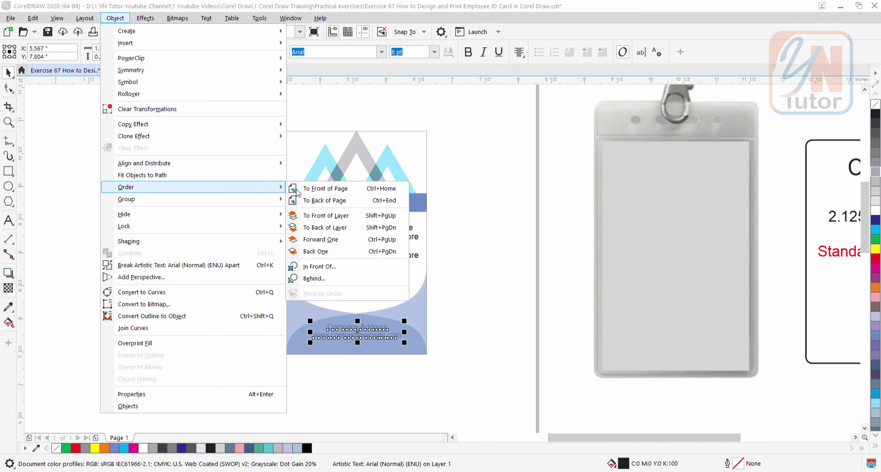
pyautogui.click(311, 190)
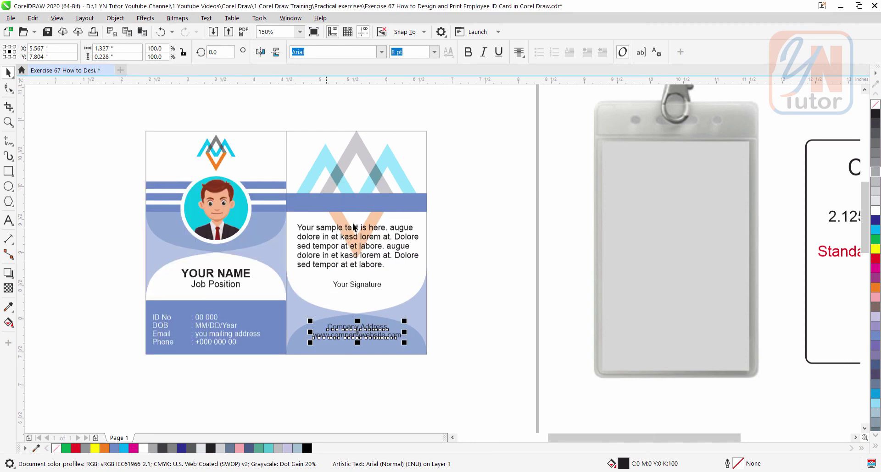
pyautogui.click(494, 291)
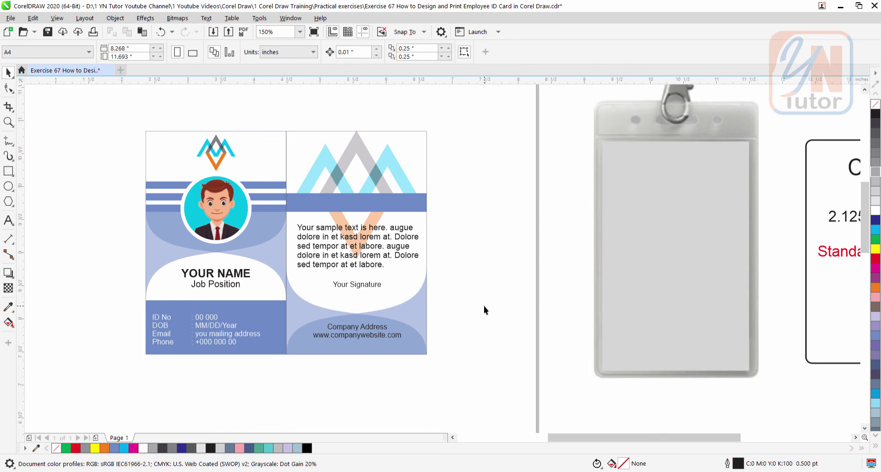